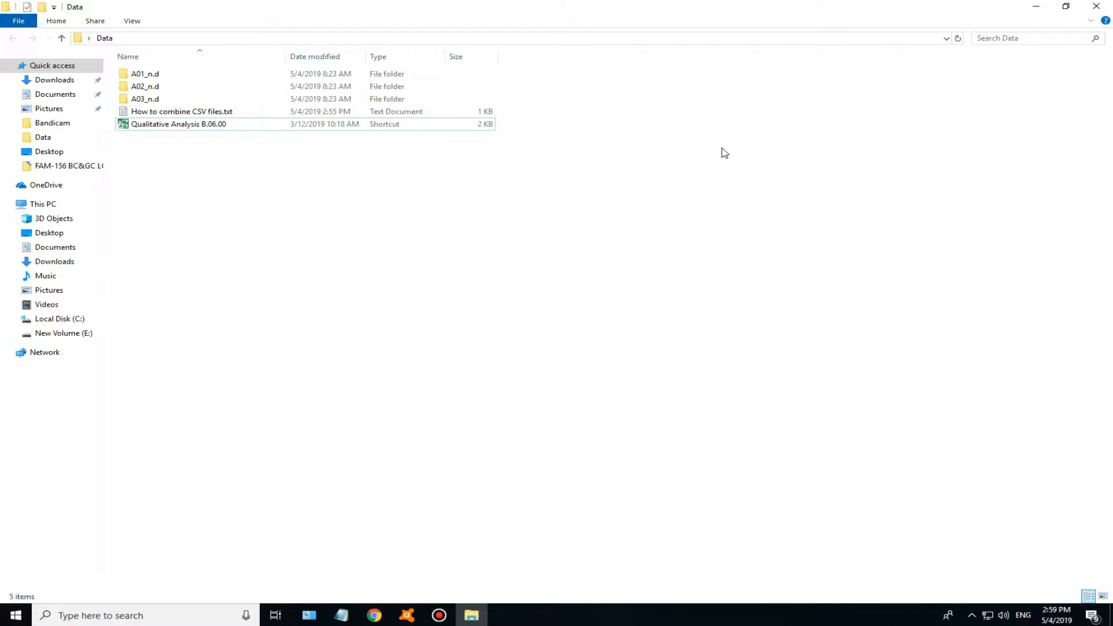
Launch Qualitative Analysis B.06.00 from the Data folder and open the data files A01_n.d, A02_n.d and A03_n.d
{"action": "left_click", "coordinate": [155, 128]}
{"action": "double_click", "coordinate": [156, 128]}
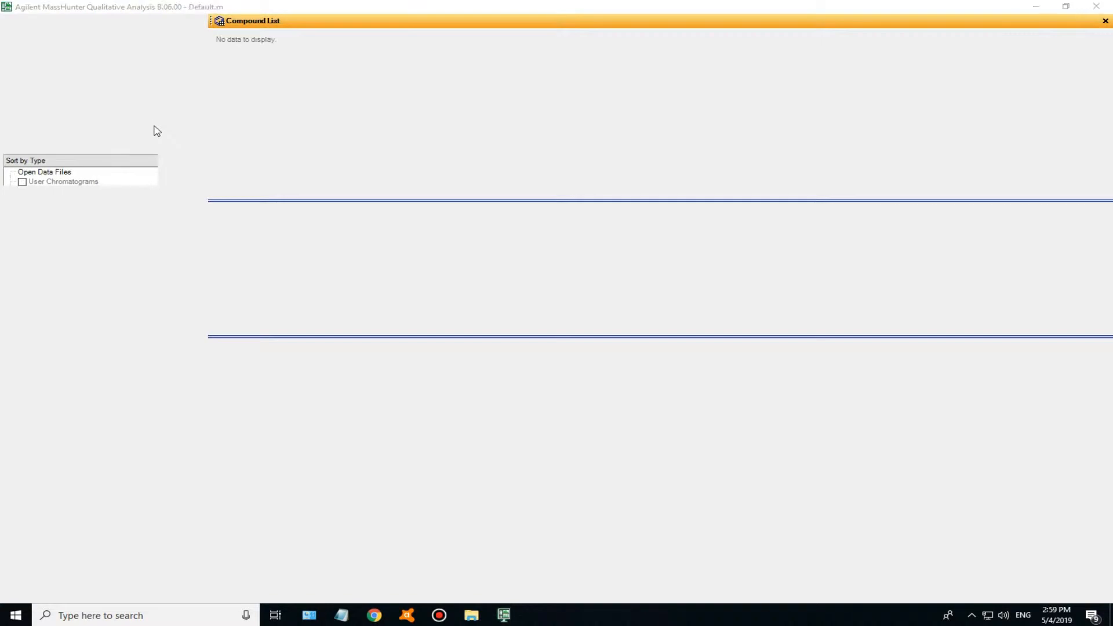
{"action": "left_click", "coordinate": [470, 152]}
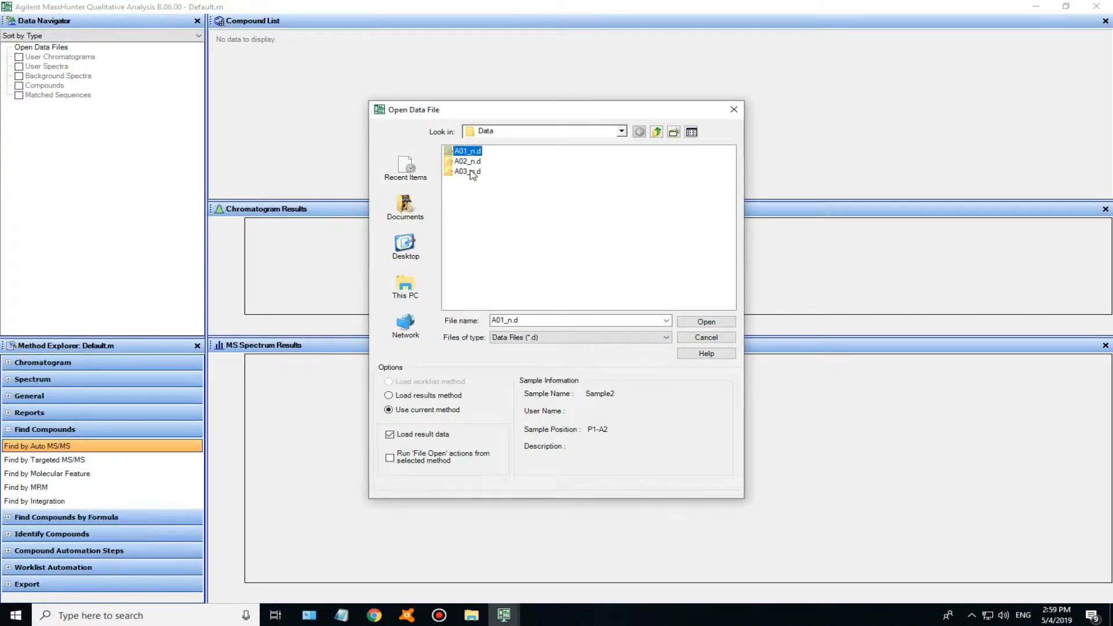
{"action": "left_click", "coordinate": [473, 172], "text": "shift"}
{"action": "left_click", "coordinate": [691, 323]}
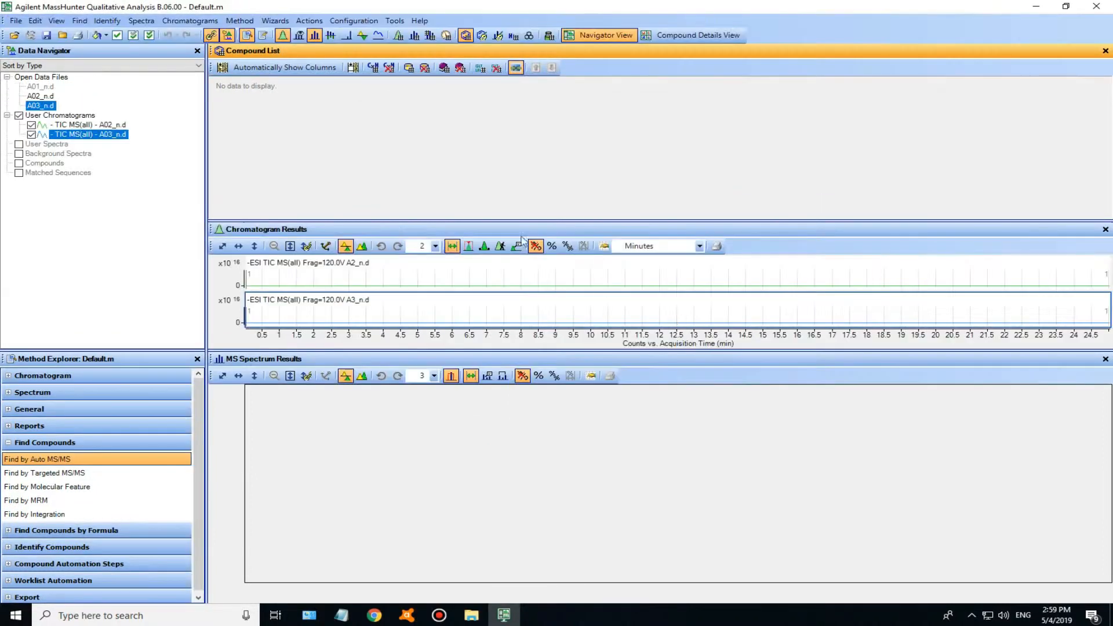
Run Find Compounds by Auto MS/MS on all three data files, limiting the results to the largest 10 compounds
{"action": "left_click", "coordinate": [7, 115]}
{"action": "left_click", "coordinate": [42, 86]}
{"action": "left_click", "coordinate": [40, 105], "text": "shift"}
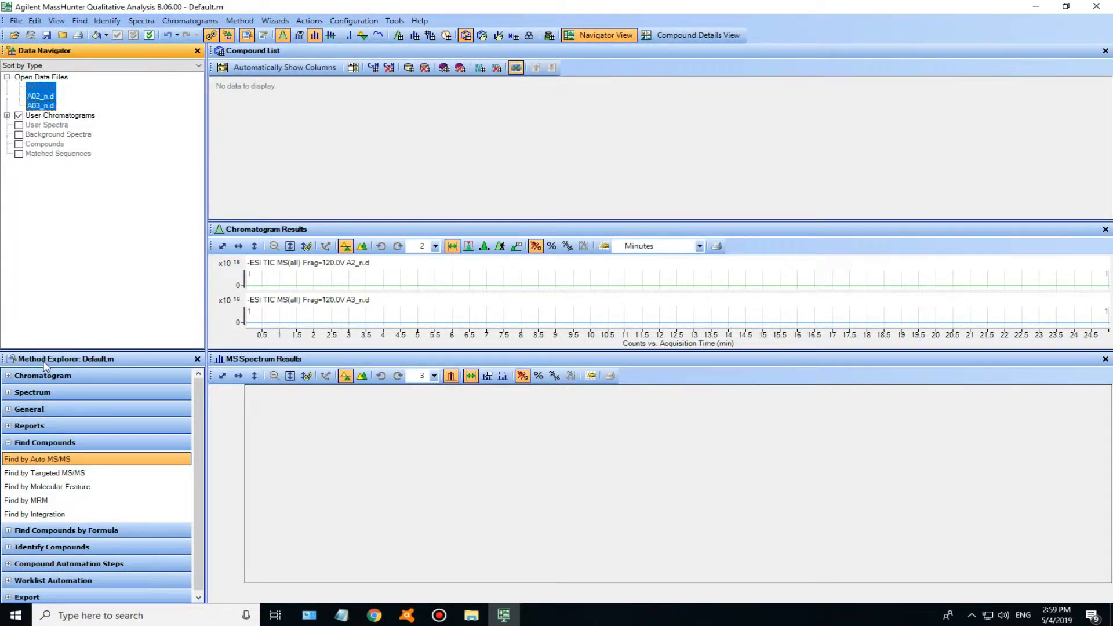
{"action": "left_click", "coordinate": [51, 459]}
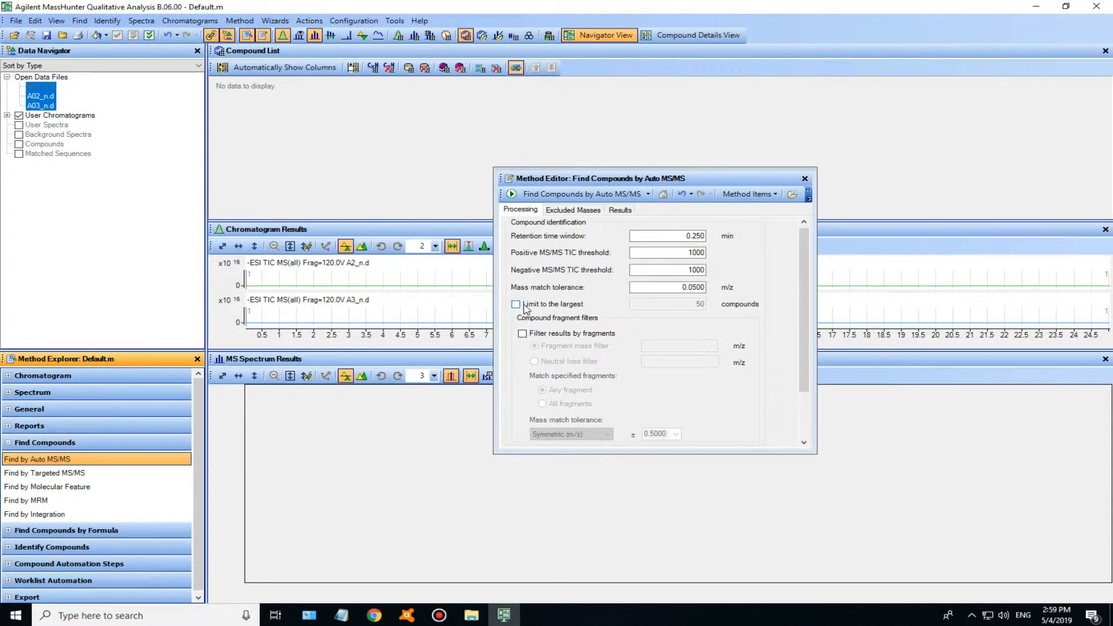
{"action": "left_click", "coordinate": [516, 304]}
{"action": "left_click_drag", "start_coordinate": [676, 305], "coordinate": [730, 309]}
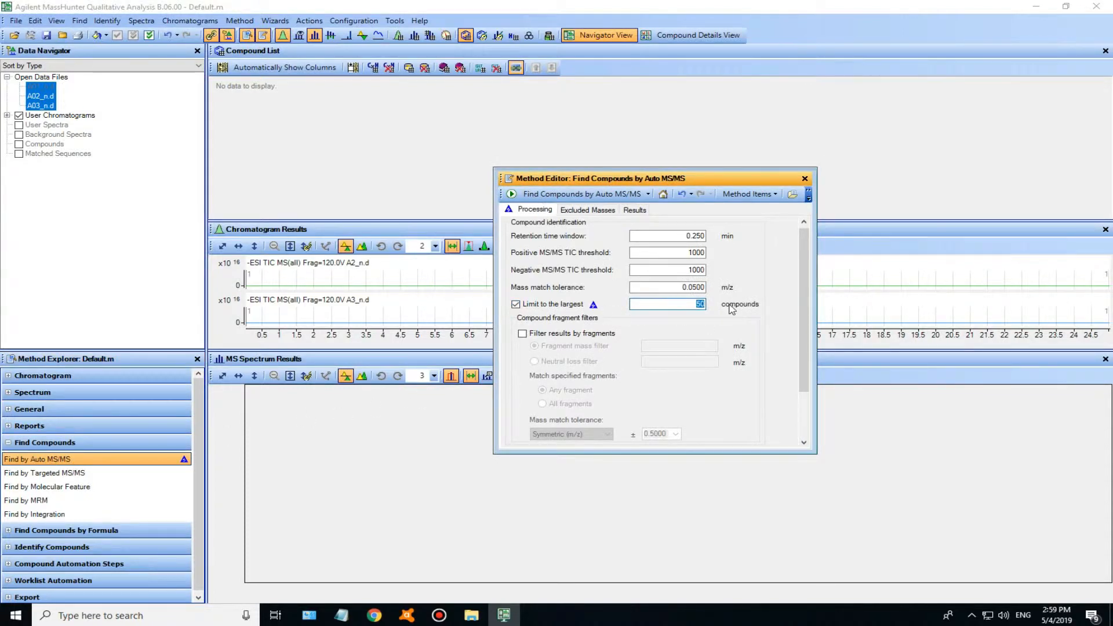
{"action": "type", "text": "10"}
{"action": "left_click", "coordinate": [549, 196]}
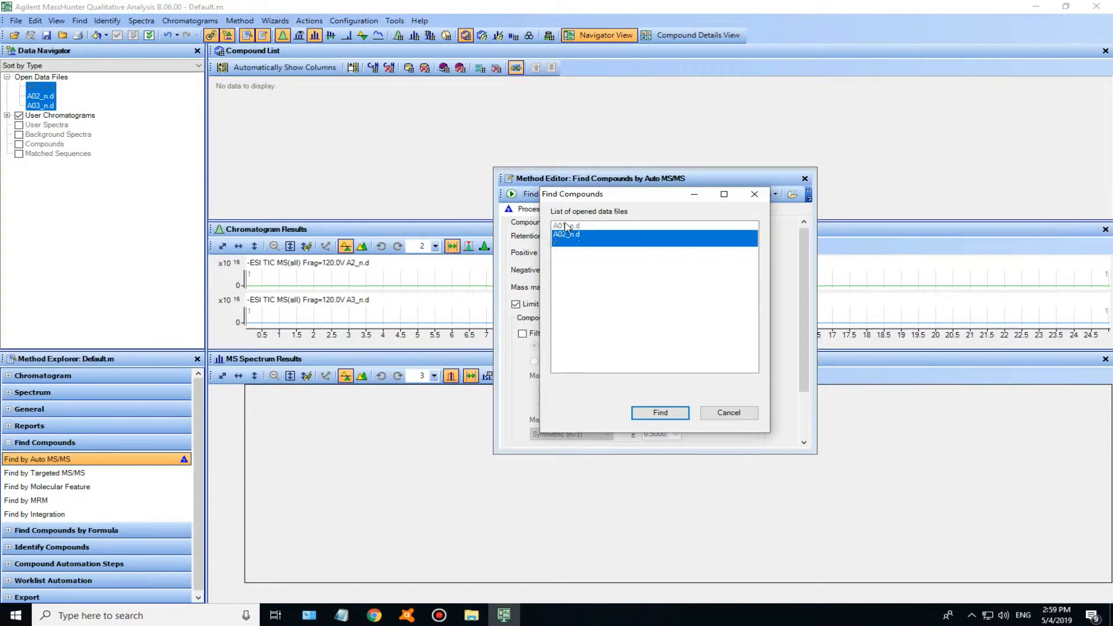
{"action": "left_click", "coordinate": [660, 413]}
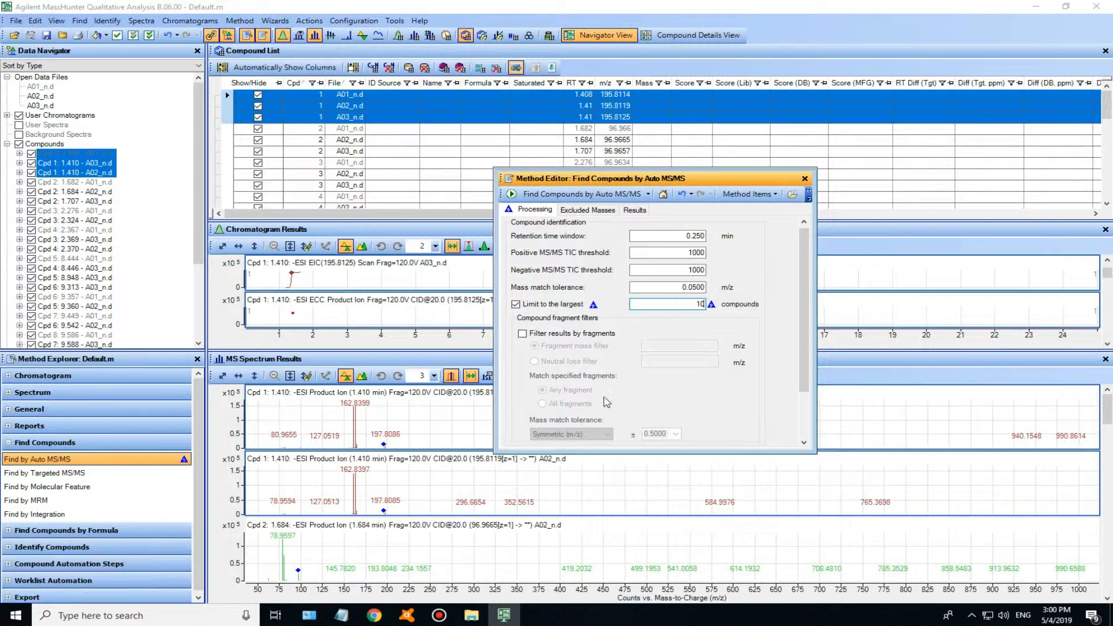
Generate formulas for all found compounds, close the method editor and review the resulting compound entries
{"action": "left_click", "coordinate": [55, 144]}
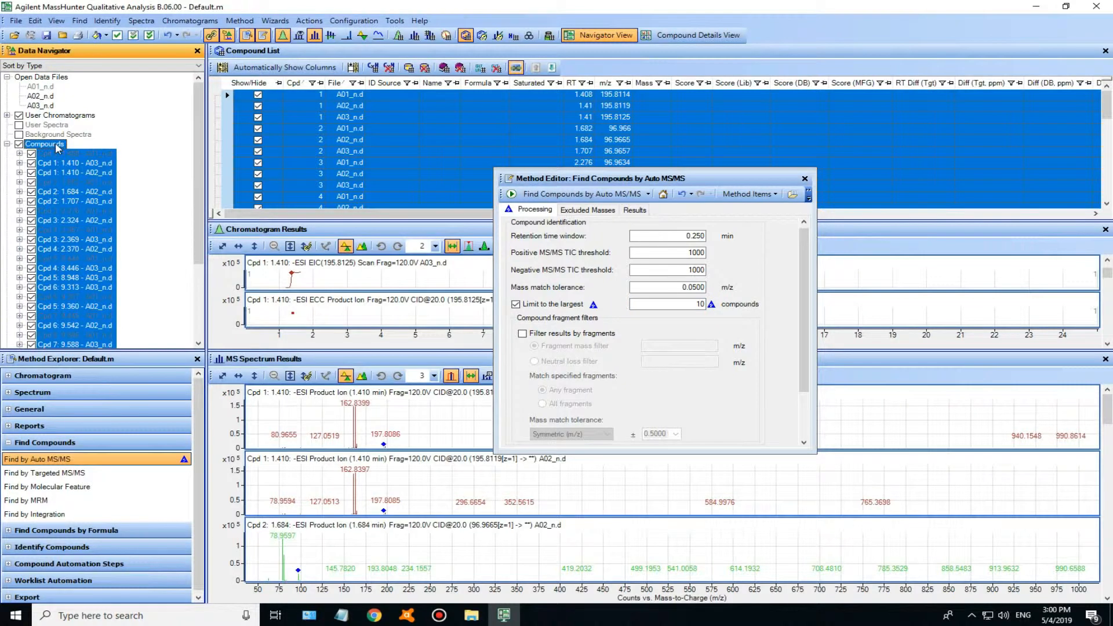
{"action": "right_click", "coordinate": [69, 183]}
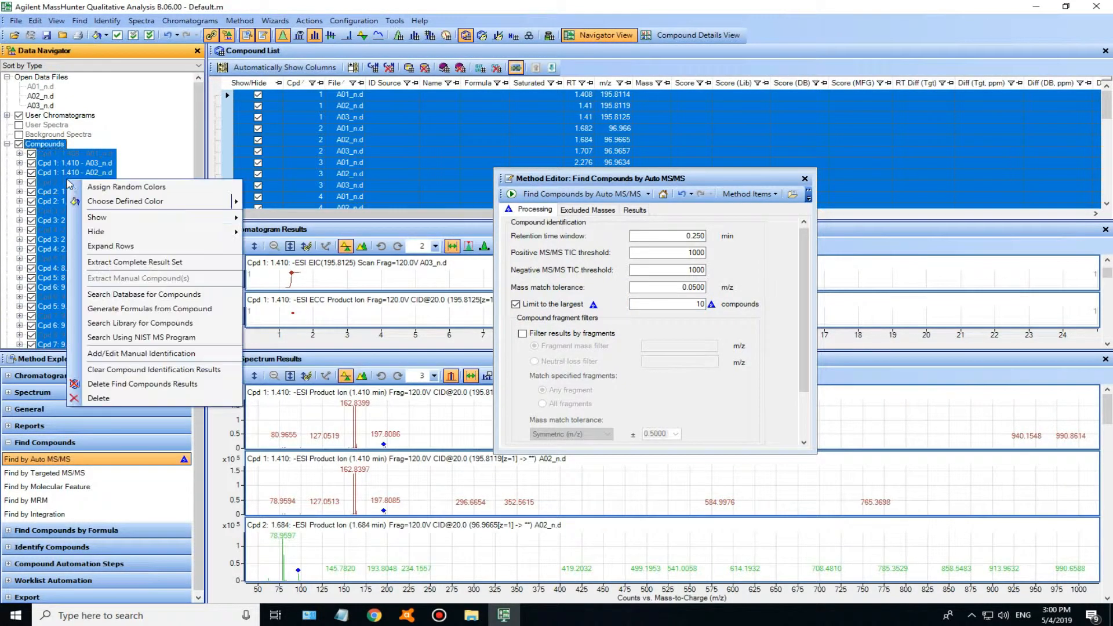
{"action": "left_click", "coordinate": [135, 311]}
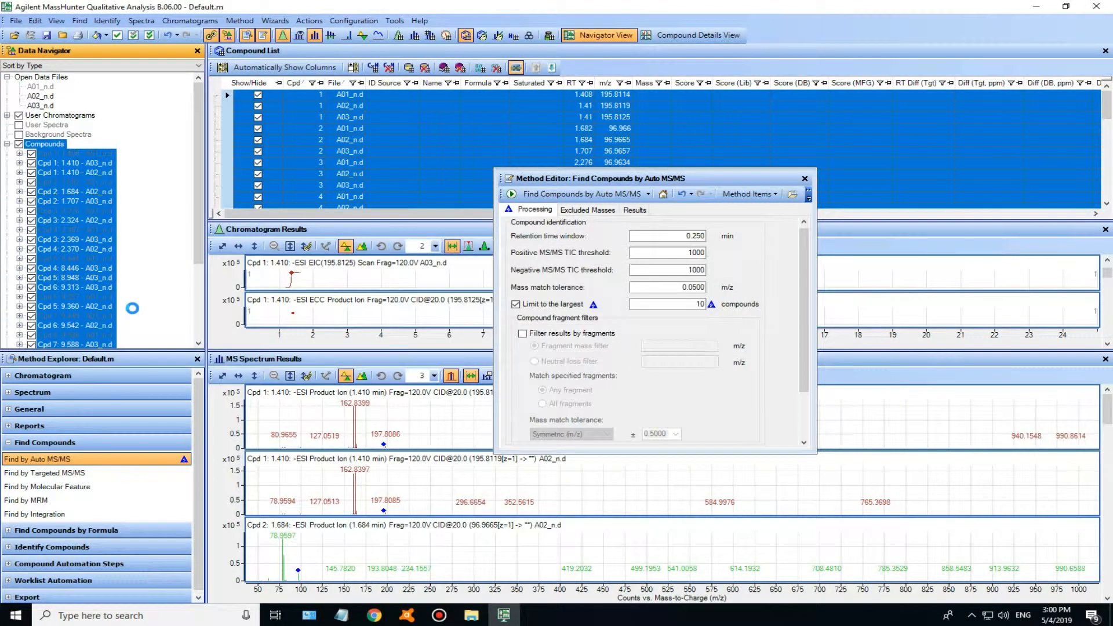
{"action": "left_click", "coordinate": [805, 178]}
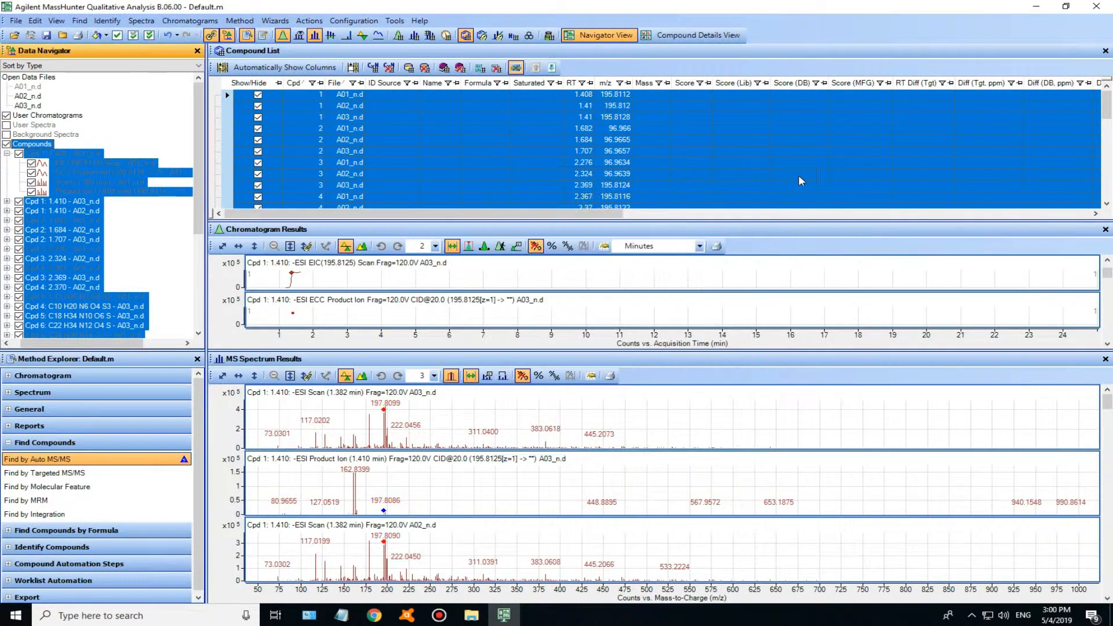
{"action": "left_click", "coordinate": [65, 237]}
{"action": "left_click", "coordinate": [7, 153]}
{"action": "scroll", "coordinate": [80, 265], "scroll_direction": "down", "scroll_amount": 1}
{"action": "scroll", "coordinate": [80, 265], "scroll_direction": "down", "scroll_amount": 3}
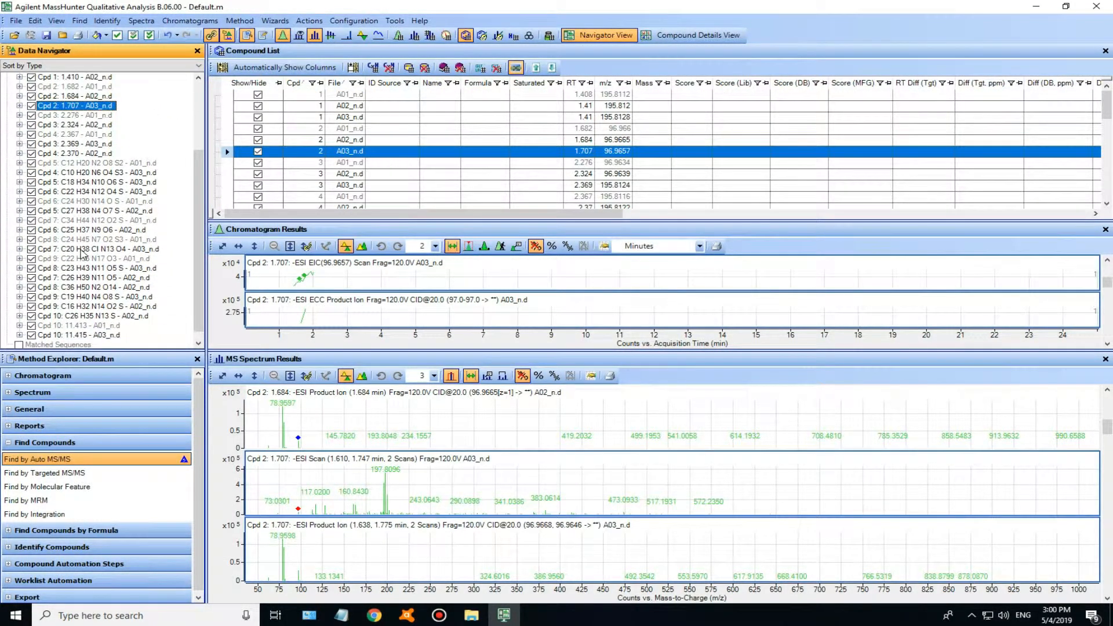
{"action": "scroll", "coordinate": [84, 254], "scroll_direction": "up", "scroll_amount": 4}
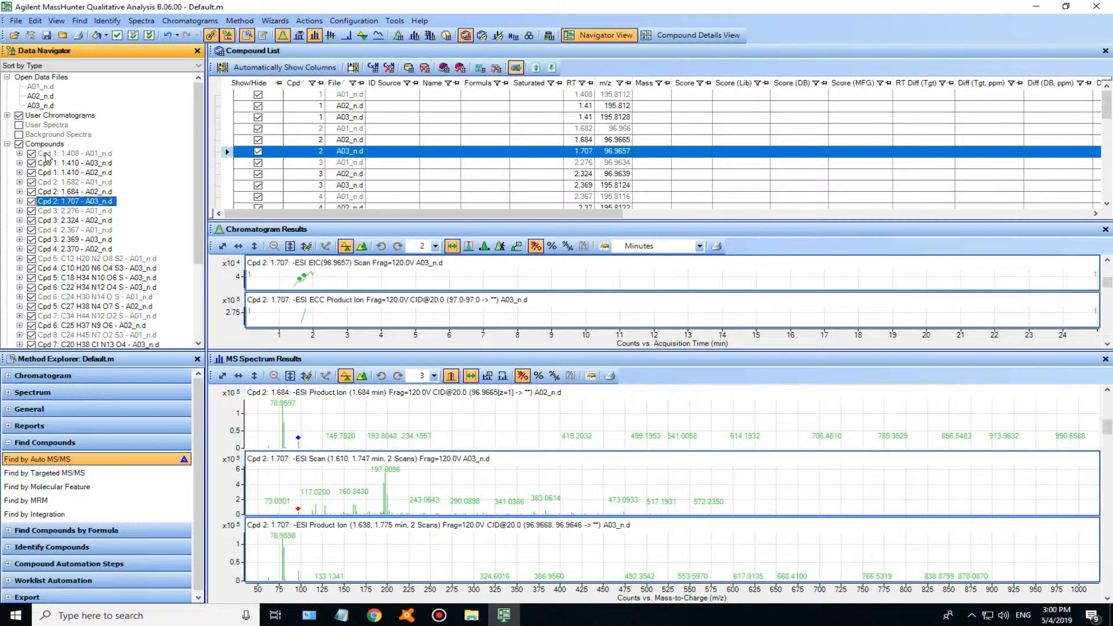
Export all results of the three data files as Compound Summary CSV, one file per data file, into the desktop's Data directory
{"action": "left_click", "coordinate": [12, 21]}
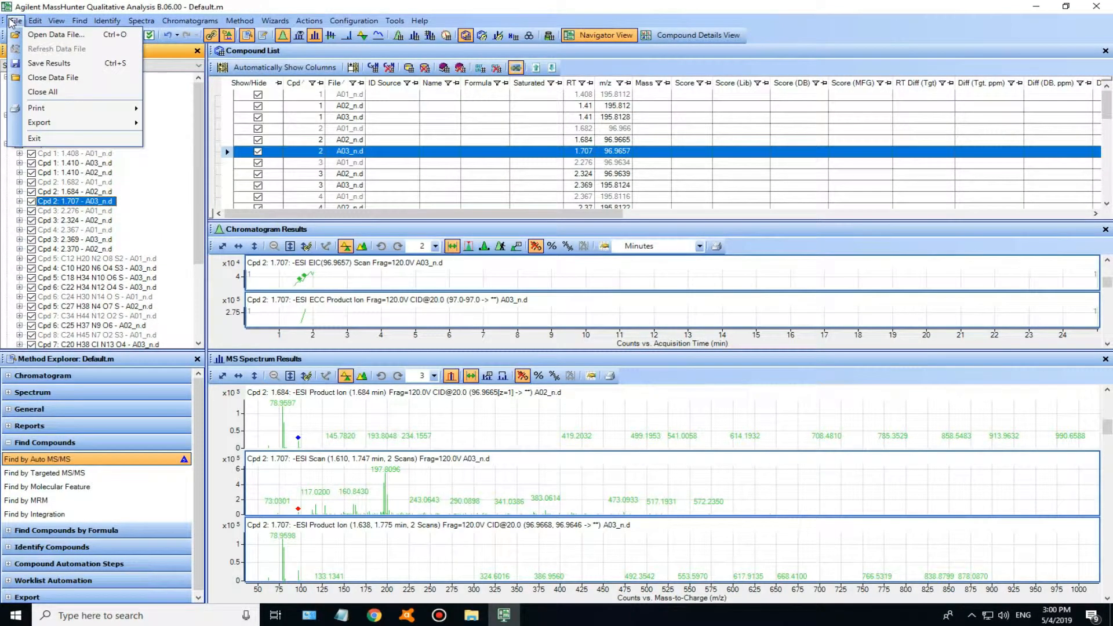
{"action": "mouse_move", "coordinate": [51, 125]}
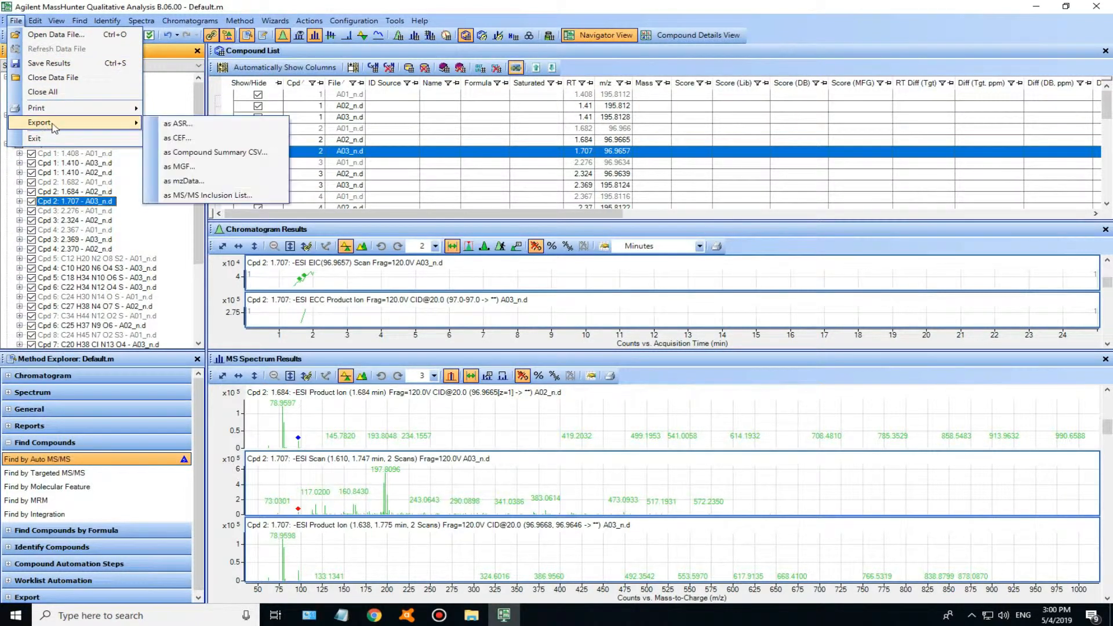
{"action": "left_click", "coordinate": [197, 158]}
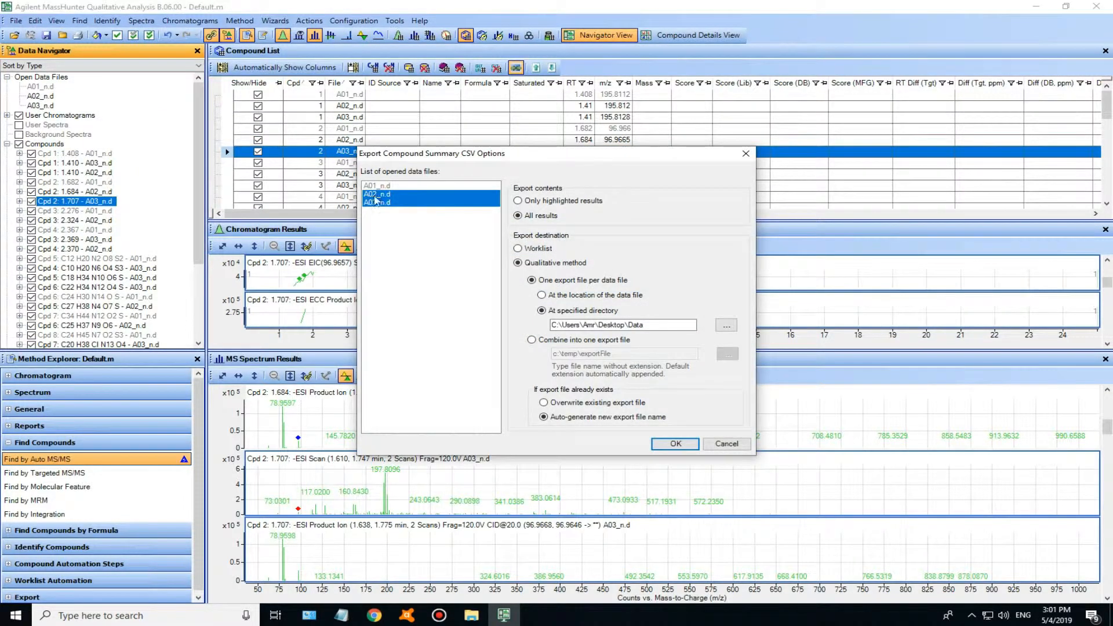
{"action": "left_click", "coordinate": [399, 186]}
{"action": "left_click", "coordinate": [398, 195], "text": "ctrl"}
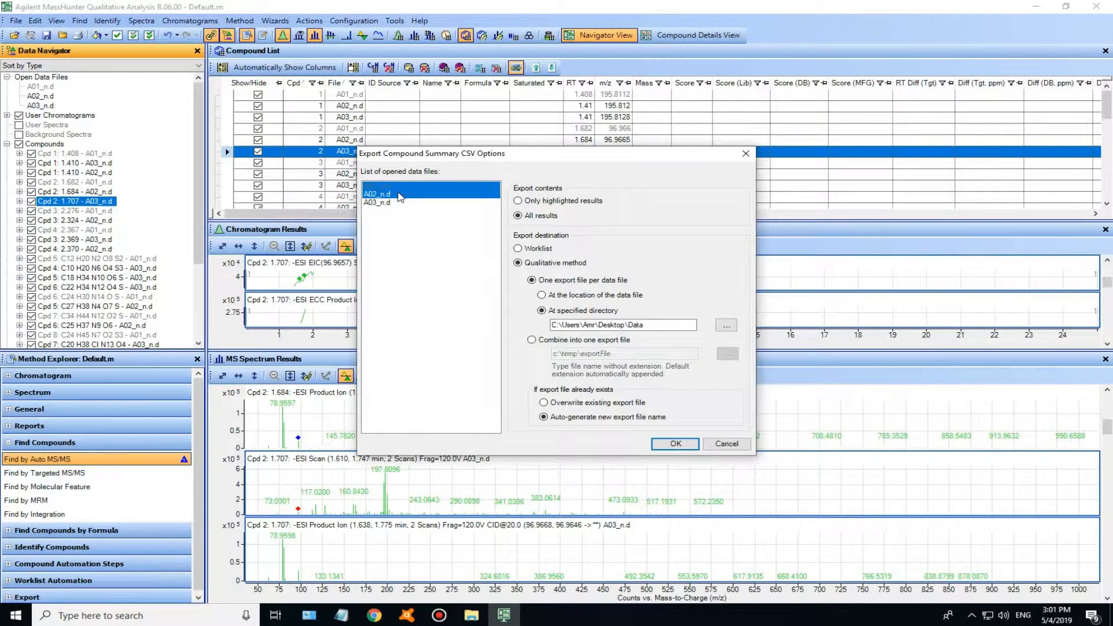
{"action": "left_click", "coordinate": [399, 203], "text": "ctrl"}
{"action": "left_click", "coordinate": [657, 325]}
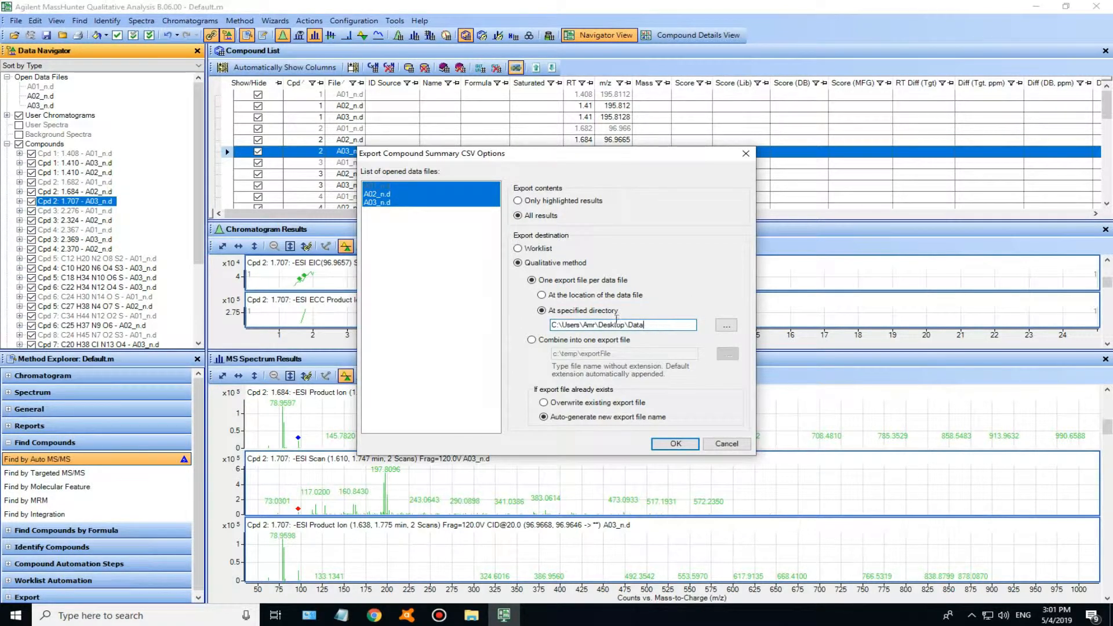
{"action": "left_click_drag", "start_coordinate": [643, 325], "coordinate": [551, 325]}
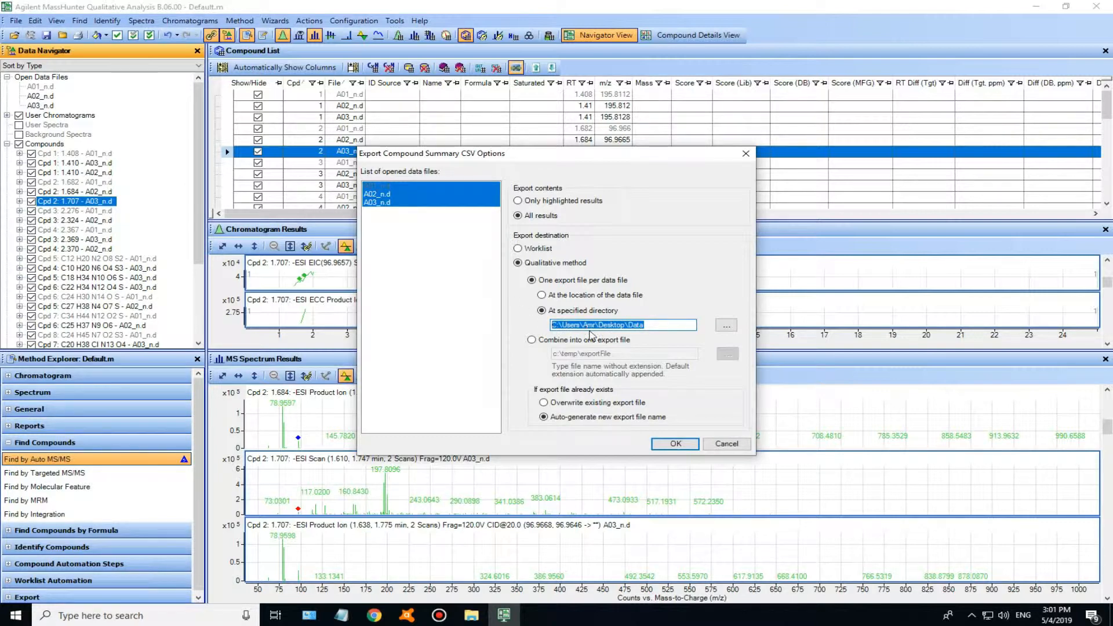
{"action": "left_click", "coordinate": [676, 444]}
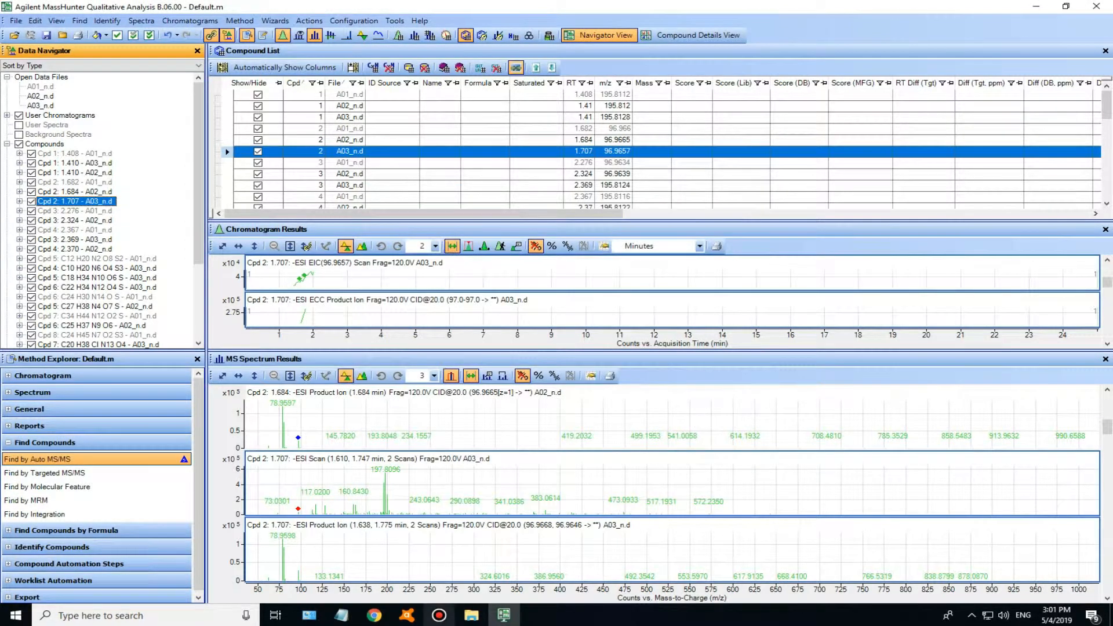
Switch to File Explorer and check the exported files A01_n.csv, A02_n.csv and A03_n.csv in the Data folder
{"action": "left_click", "coordinate": [467, 609]}
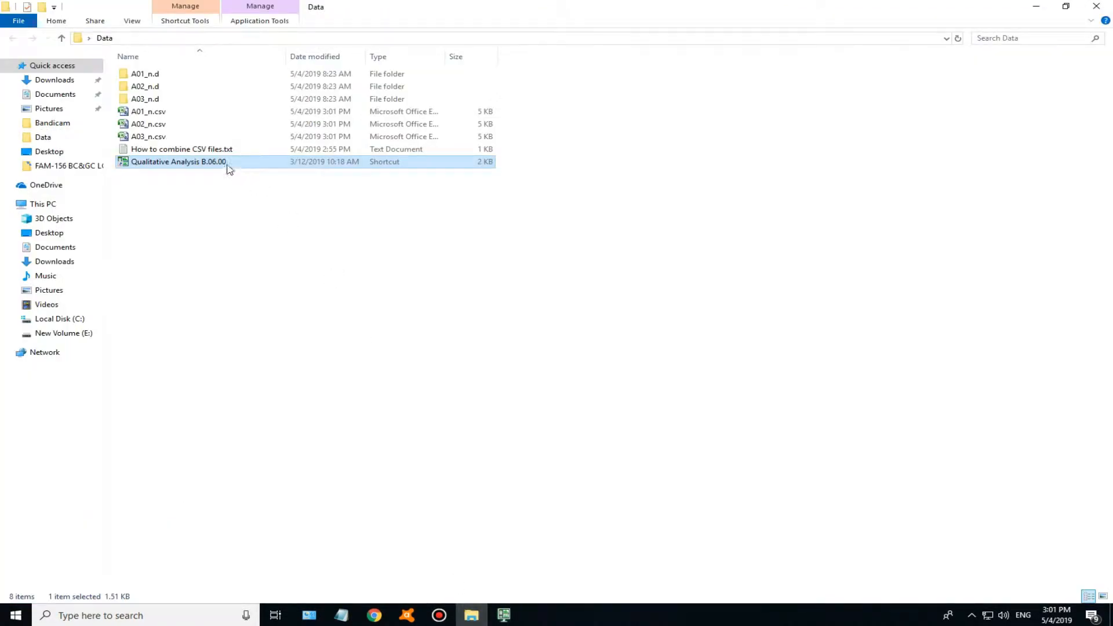
{"action": "left_click", "coordinate": [142, 112]}
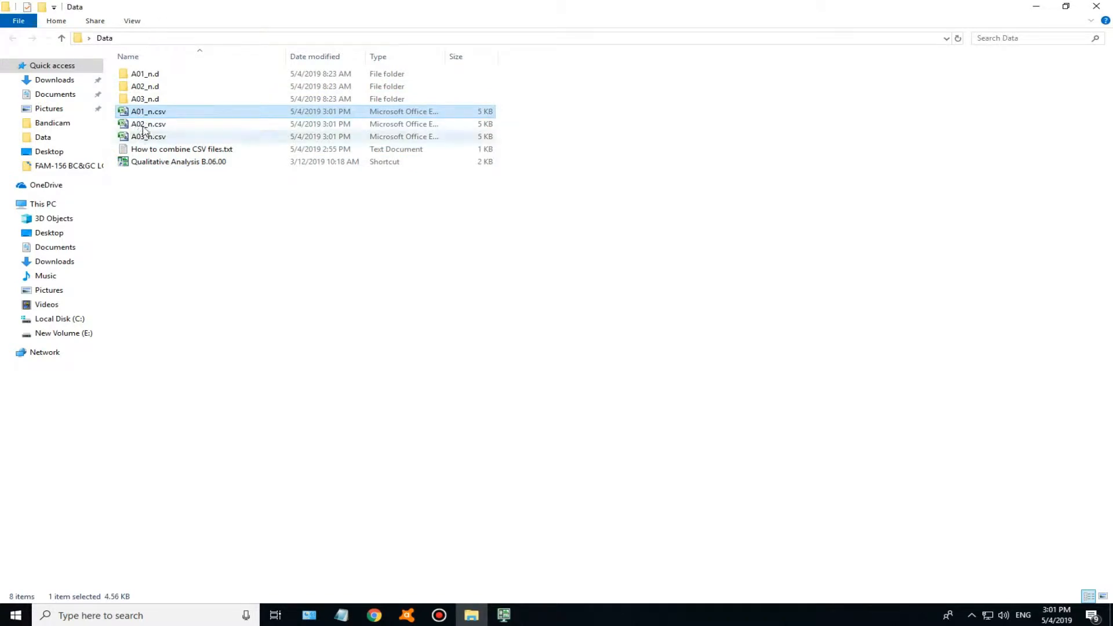
{"action": "left_click", "coordinate": [142, 126]}
{"action": "left_click", "coordinate": [143, 137]}
{"action": "left_click", "coordinate": [143, 125]}
{"action": "left_click", "coordinate": [143, 112]}
{"action": "left_click", "coordinate": [142, 126]}
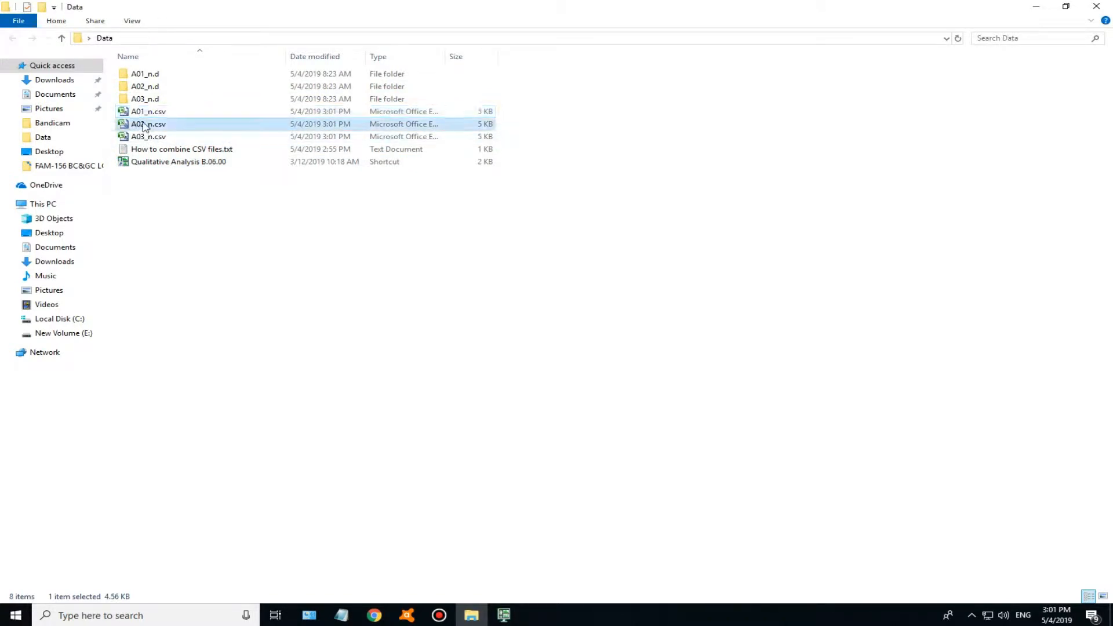
{"action": "left_click", "coordinate": [143, 137]}
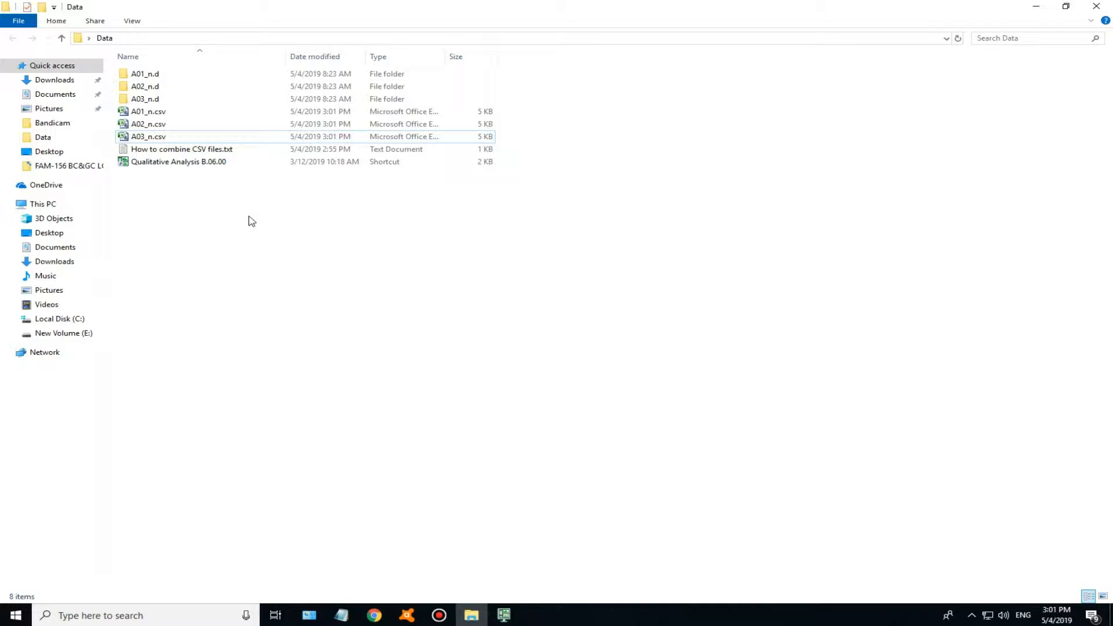
Open "How to combine CSV files.txt" and load its itsupportguides.com link on merging multiple CSV files in Chrome
{"action": "left_click", "coordinate": [177, 150]}
{"action": "double_click", "coordinate": [177, 150]}
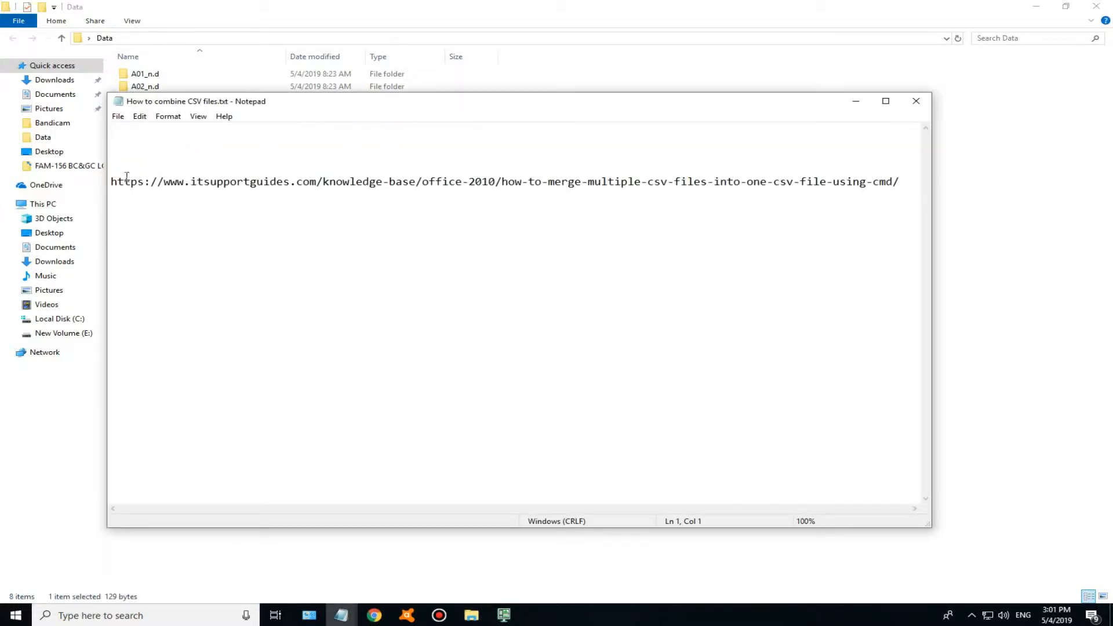
{"action": "left_click_drag", "start_coordinate": [113, 181], "coordinate": [903, 184]}
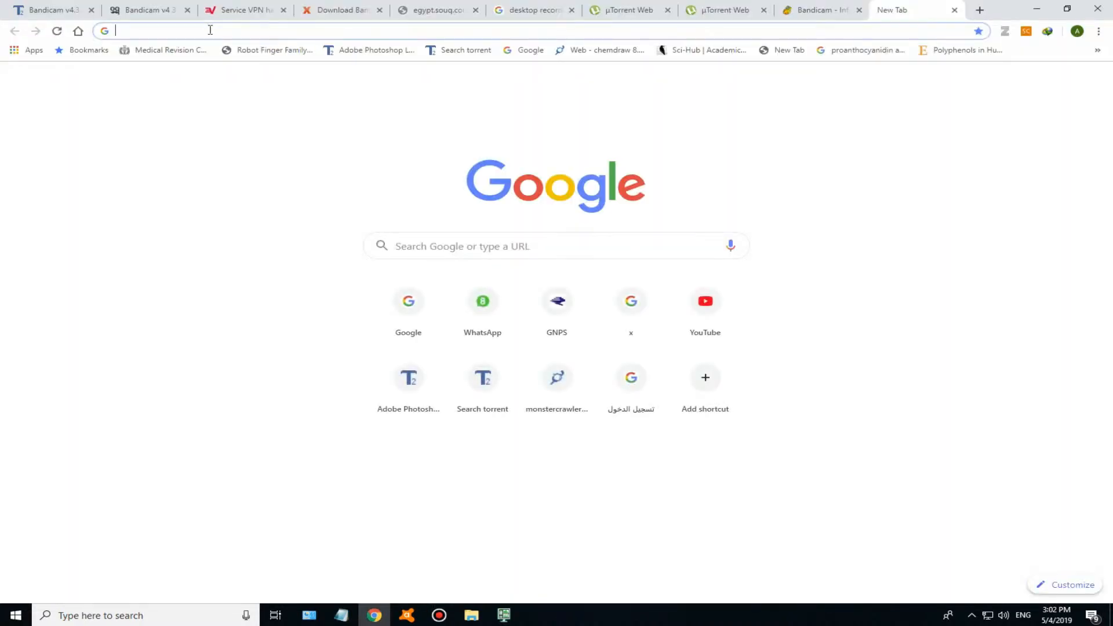
{"action": "type", "text": "https://www.itsupportguides.com/knowledge-base/office-2010/how-to-merge-multiple-csv-files-into-one-csv-file-using-cmd/"}
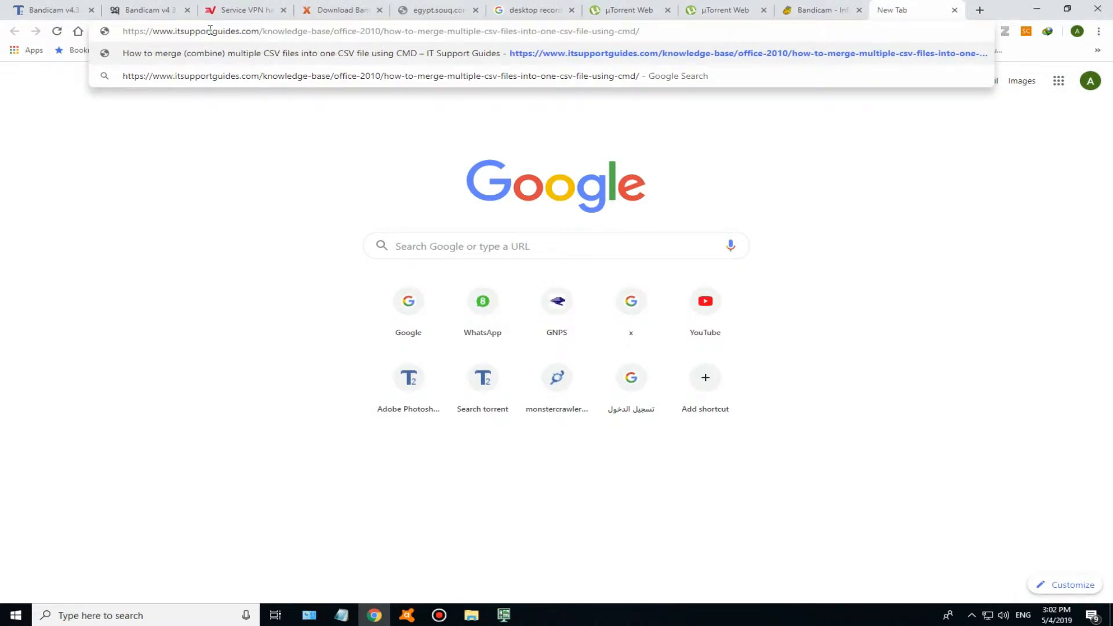
{"action": "key", "text": "Return"}
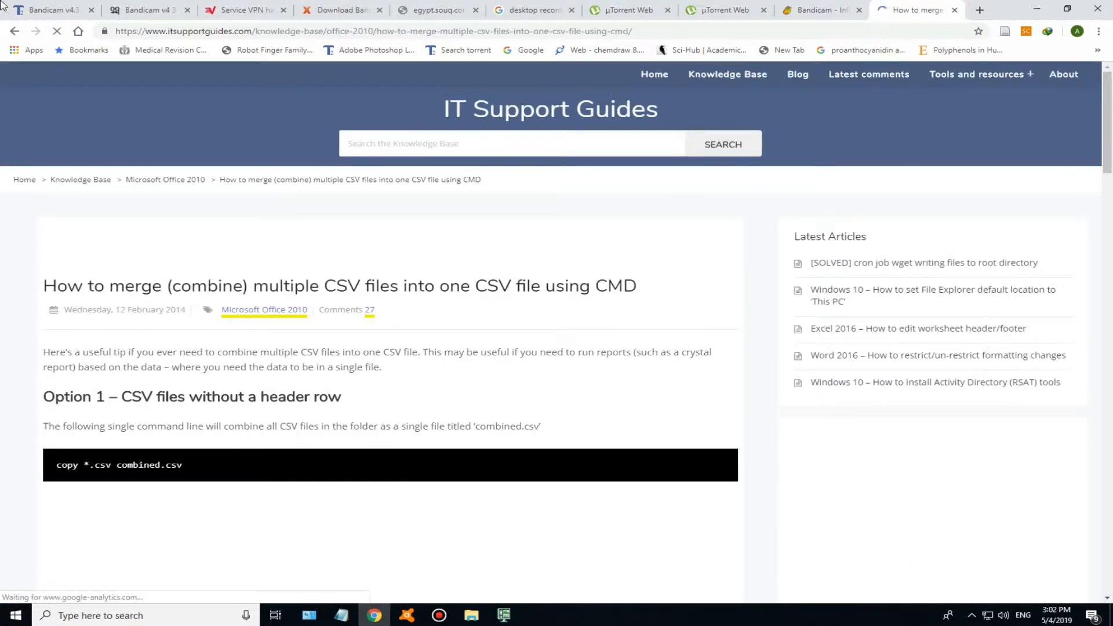
Copy the whole batch script under "Option 2 – CSV files with header row" and minimize the browser
{"action": "scroll", "coordinate": [124, 269], "scroll_direction": "down", "scroll_amount": 10}
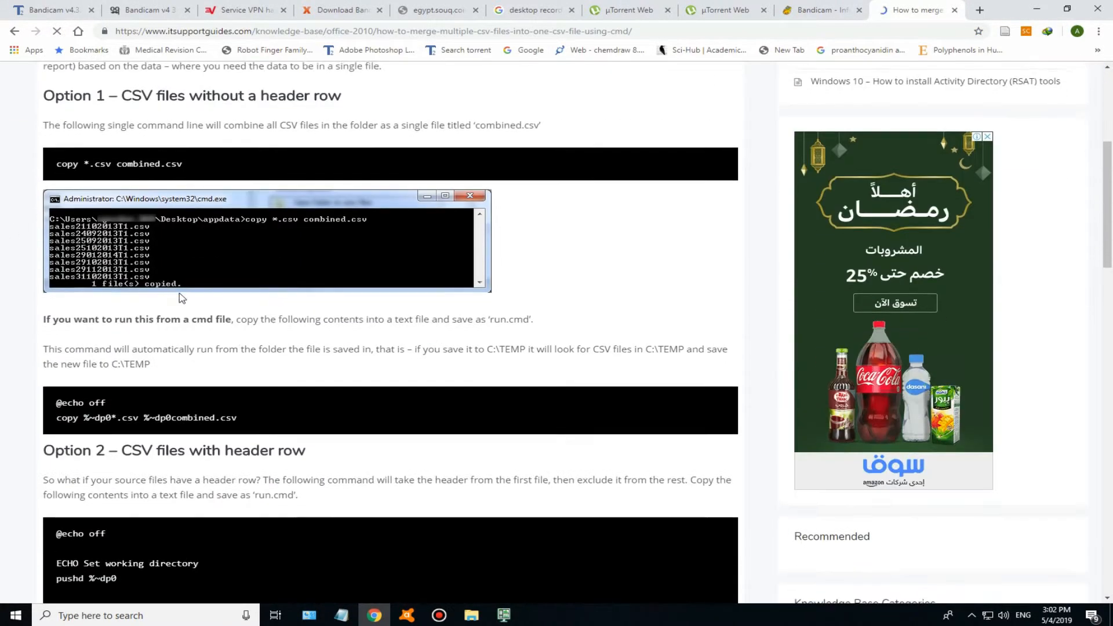
{"action": "scroll", "coordinate": [54, 131], "scroll_direction": "down", "scroll_amount": 1}
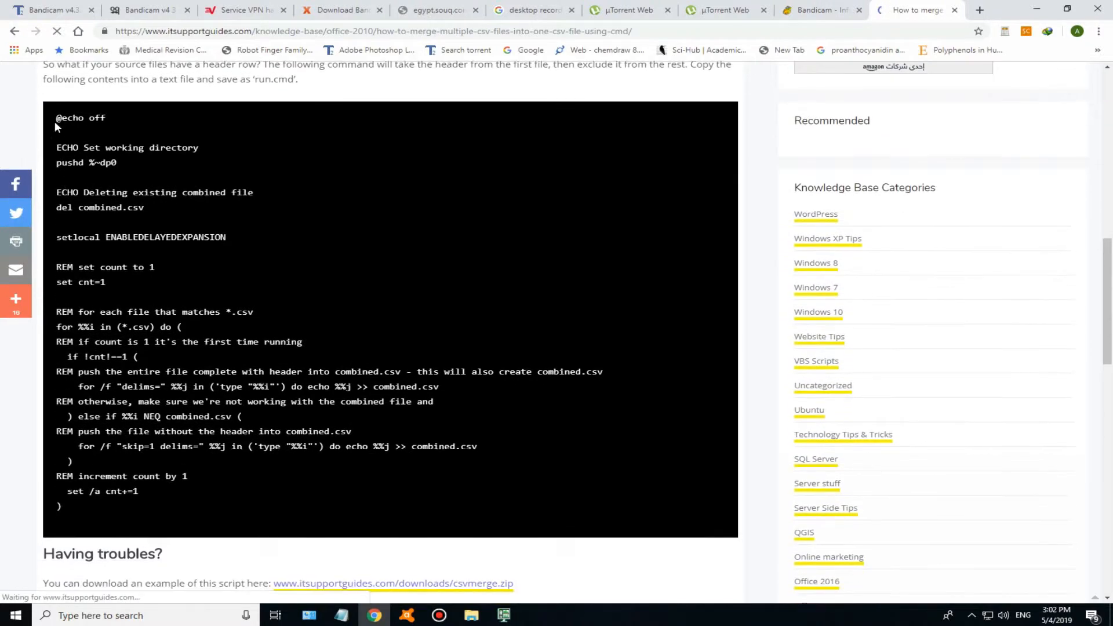
{"action": "left_click_drag", "start_coordinate": [59, 118], "coordinate": [376, 505]}
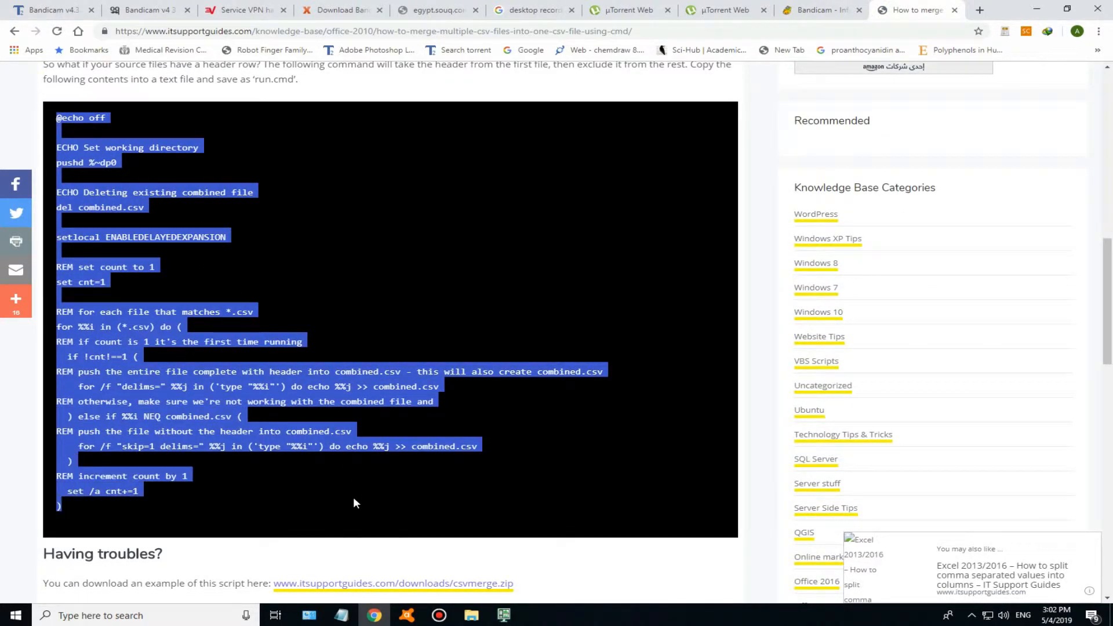
{"action": "right_click", "coordinate": [152, 390]}
{"action": "left_click", "coordinate": [212, 402]}
{"action": "left_click", "coordinate": [1037, 9]}
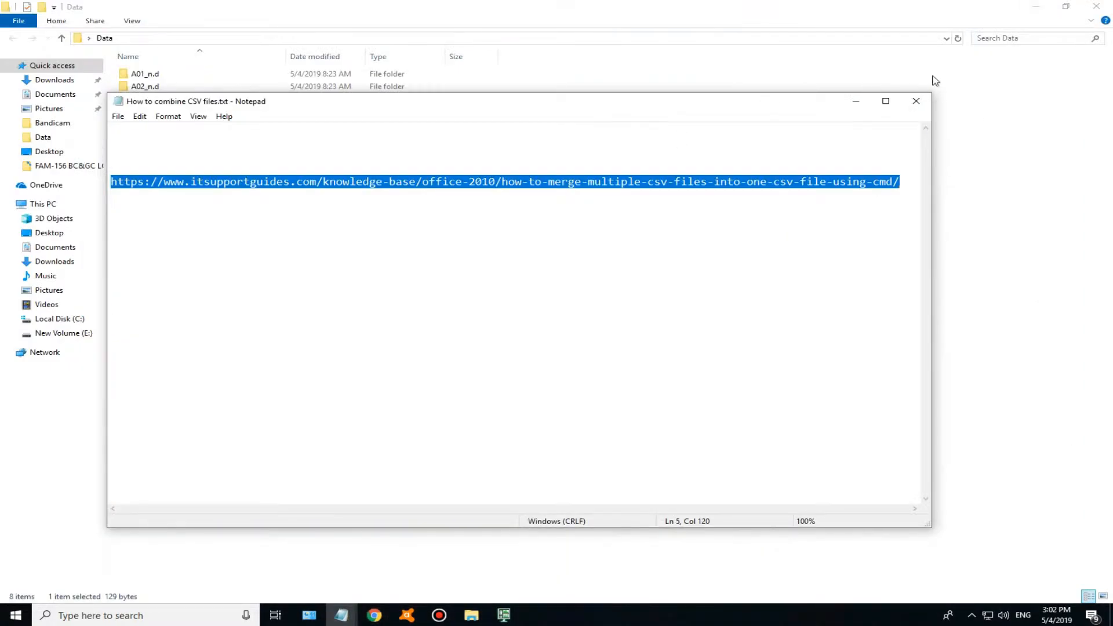
Create a new text document in the Data folder and paste the copied batch script into it
{"action": "left_click", "coordinate": [856, 102]}
{"action": "right_click", "coordinate": [486, 291]}
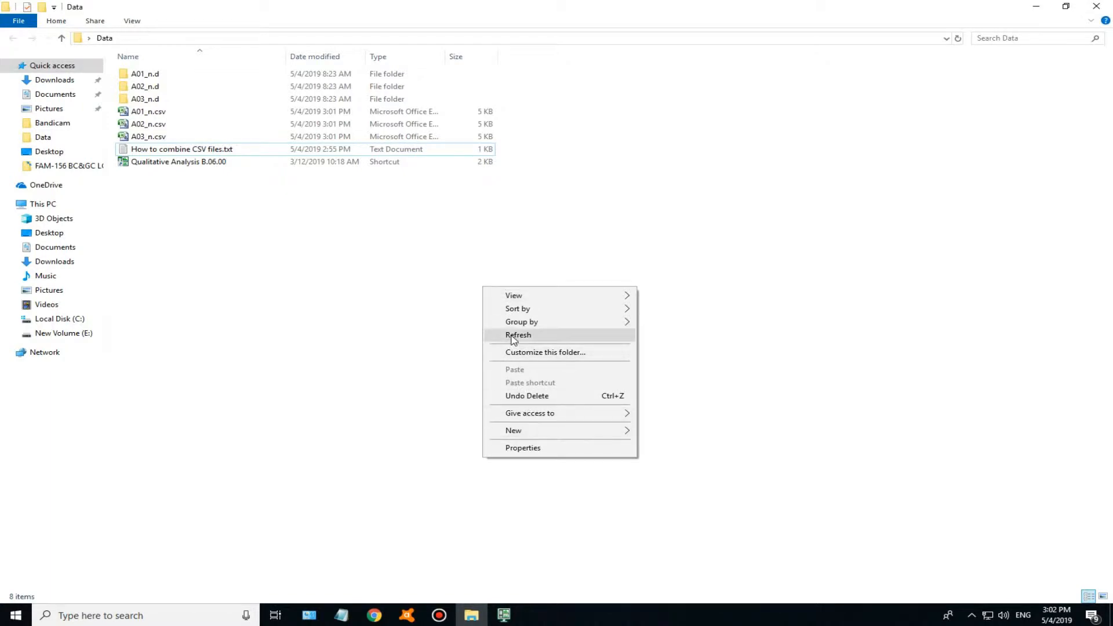
{"action": "mouse_move", "coordinate": [572, 435]}
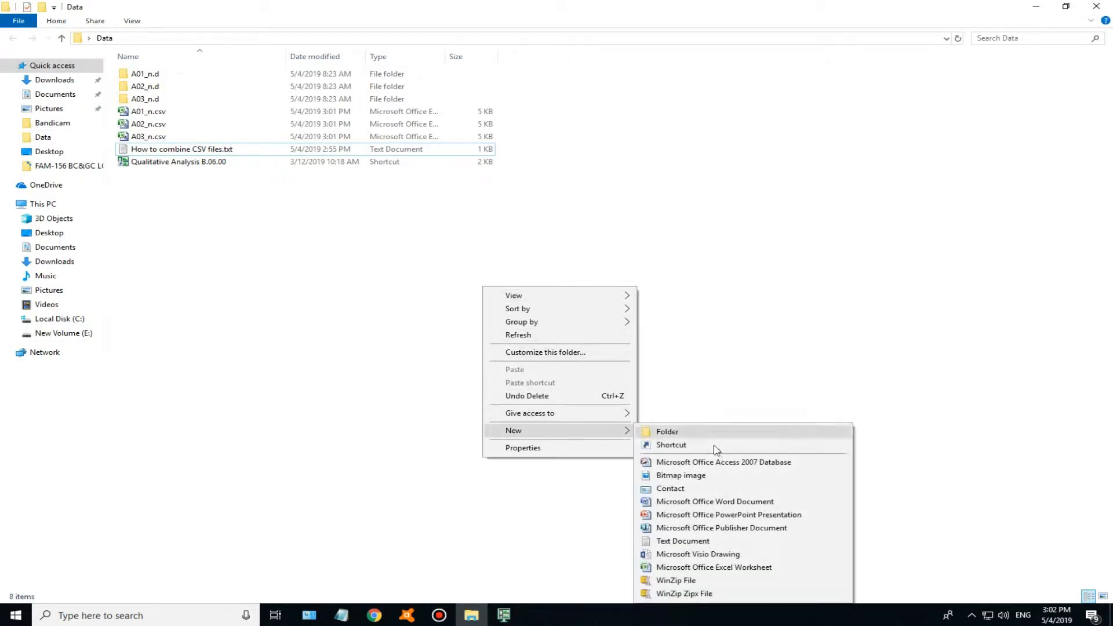
{"action": "left_click", "coordinate": [719, 541]}
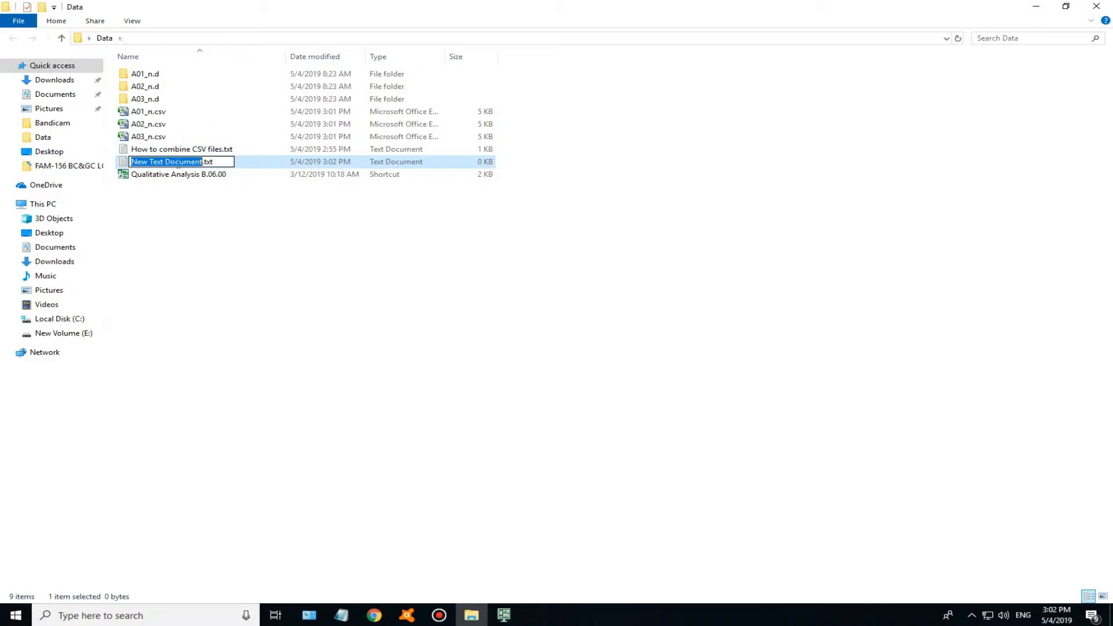
{"action": "double_click", "coordinate": [126, 165]}
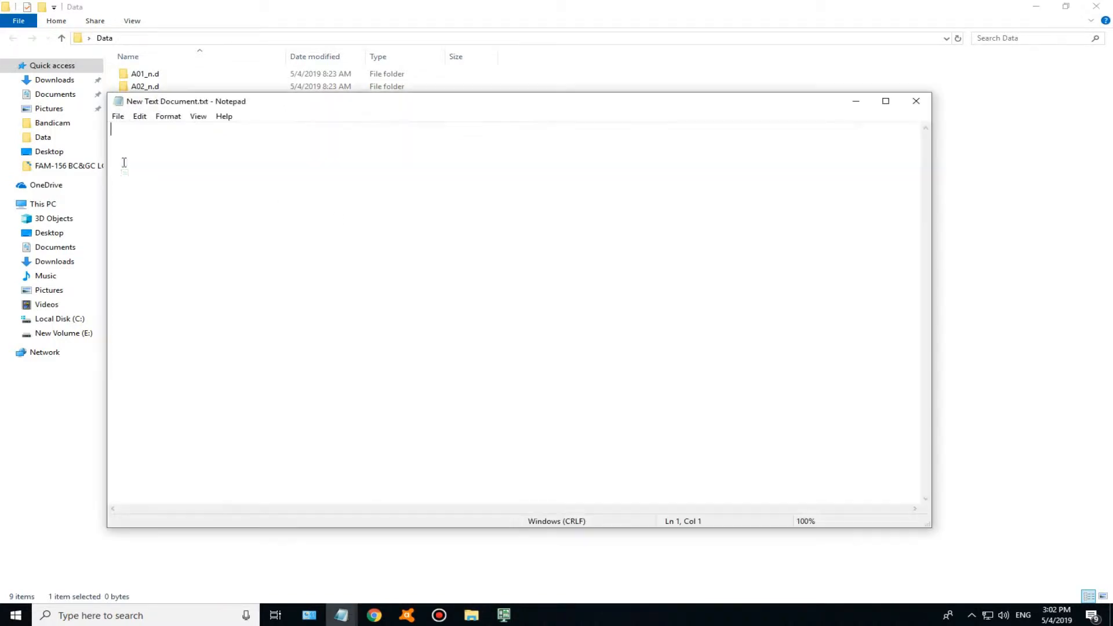
{"action": "right_click", "coordinate": [171, 149]}
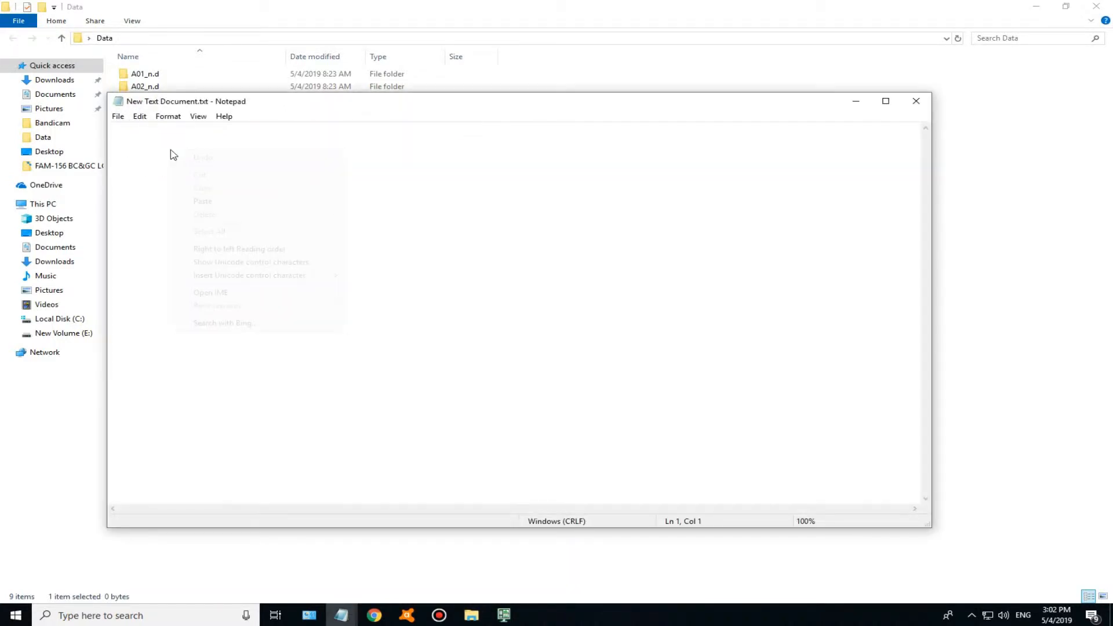
{"action": "left_click", "coordinate": [191, 198]}
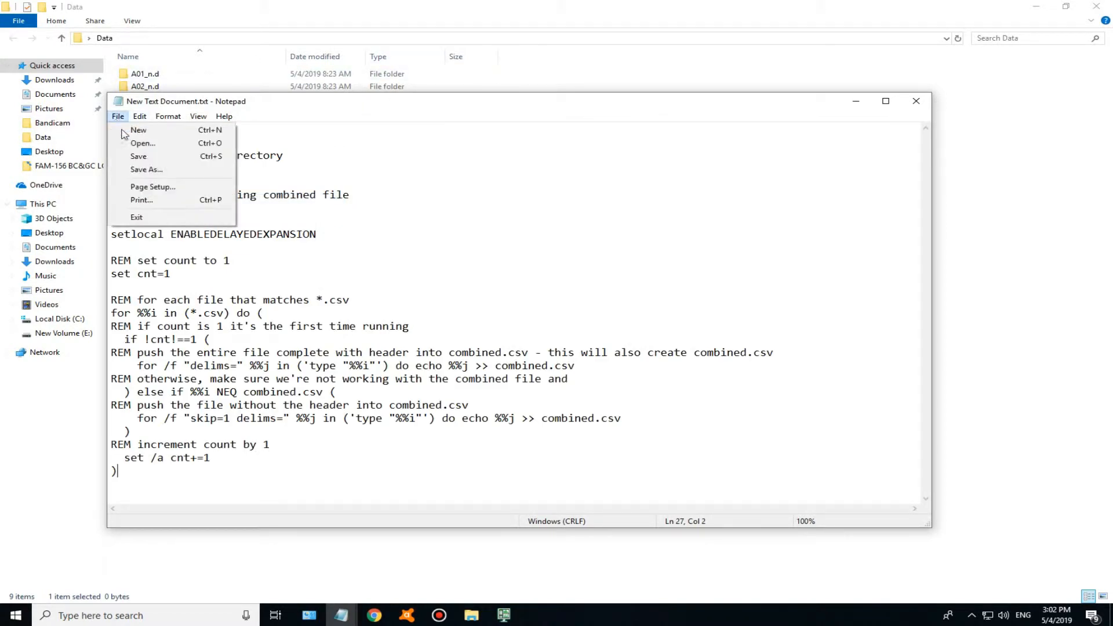
Save the script as Run.cmd in the Data folder and close Notepad
{"action": "left_click", "coordinate": [135, 169]}
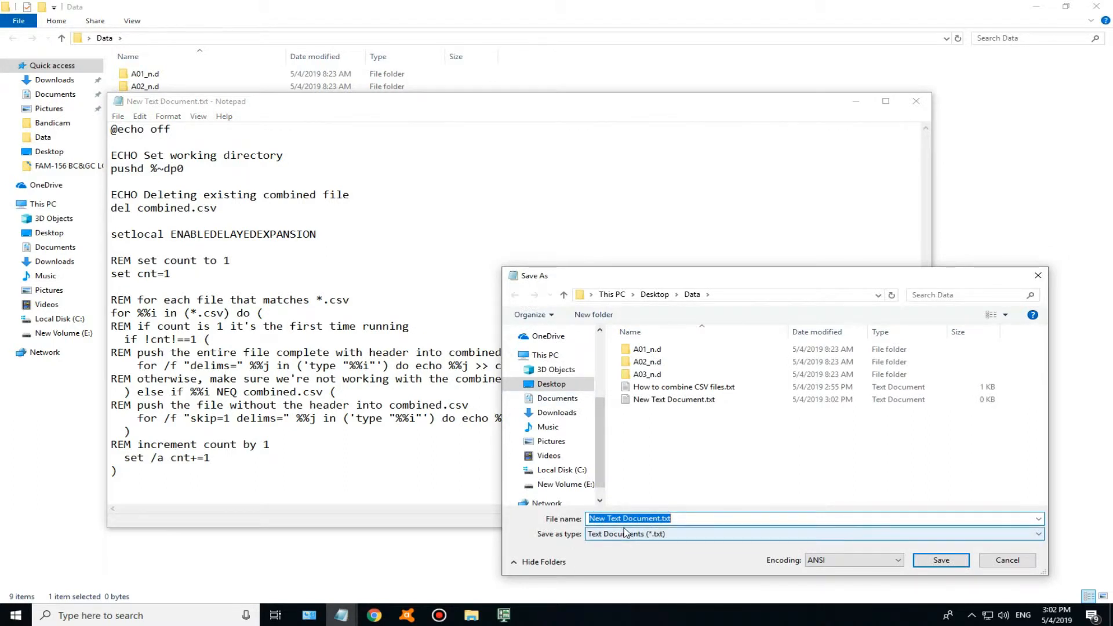
{"action": "type", "text": "Run.cmd"}
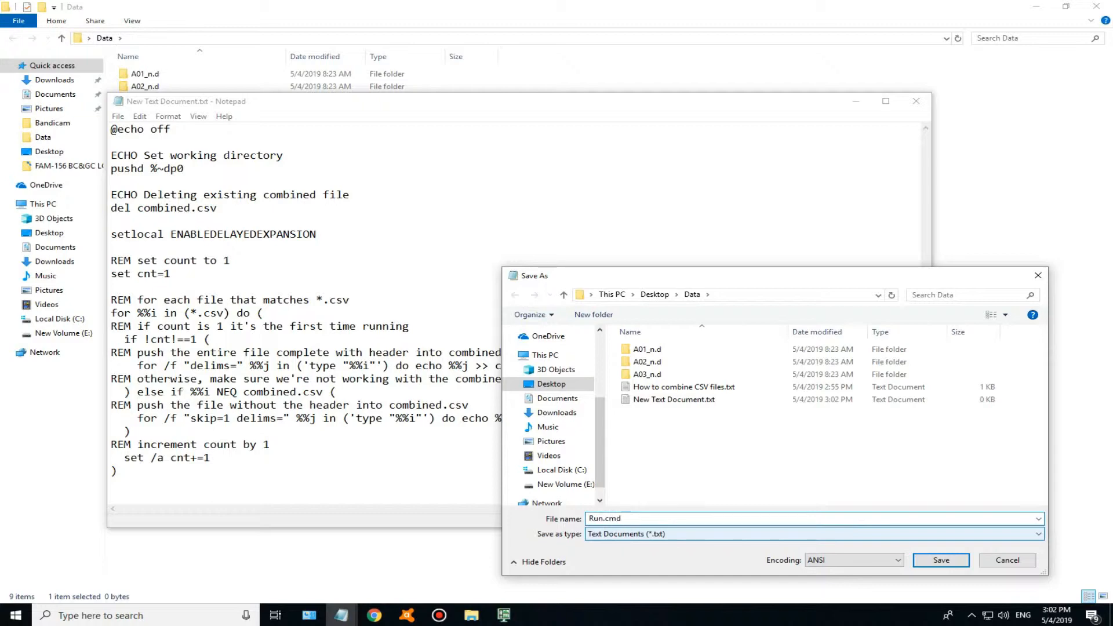
{"action": "left_click", "coordinate": [941, 560]}
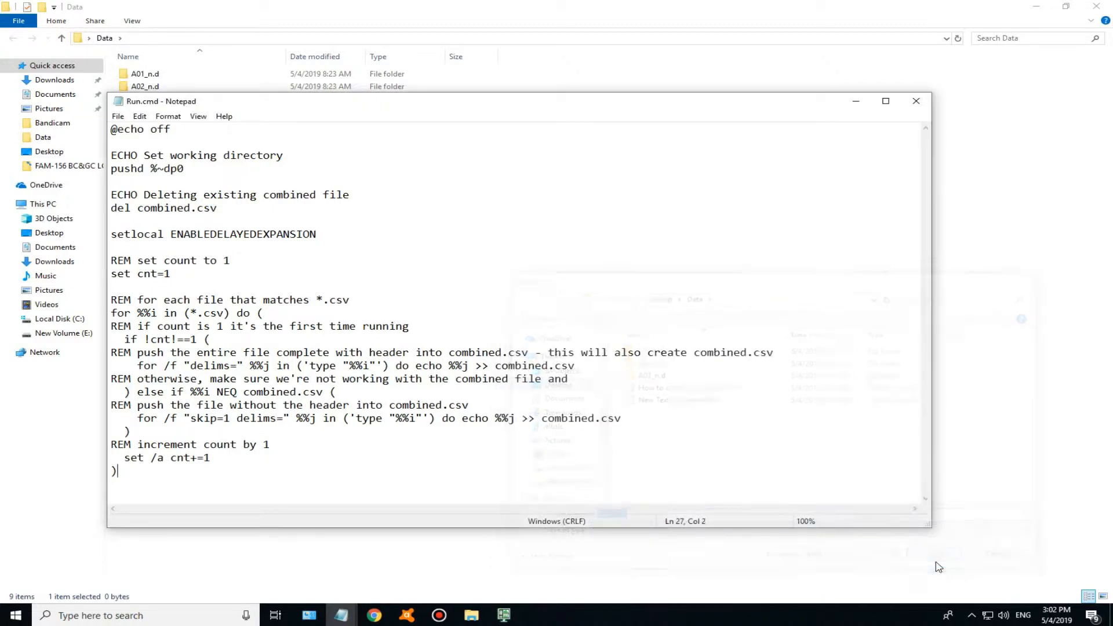
{"action": "left_click", "coordinate": [917, 99]}
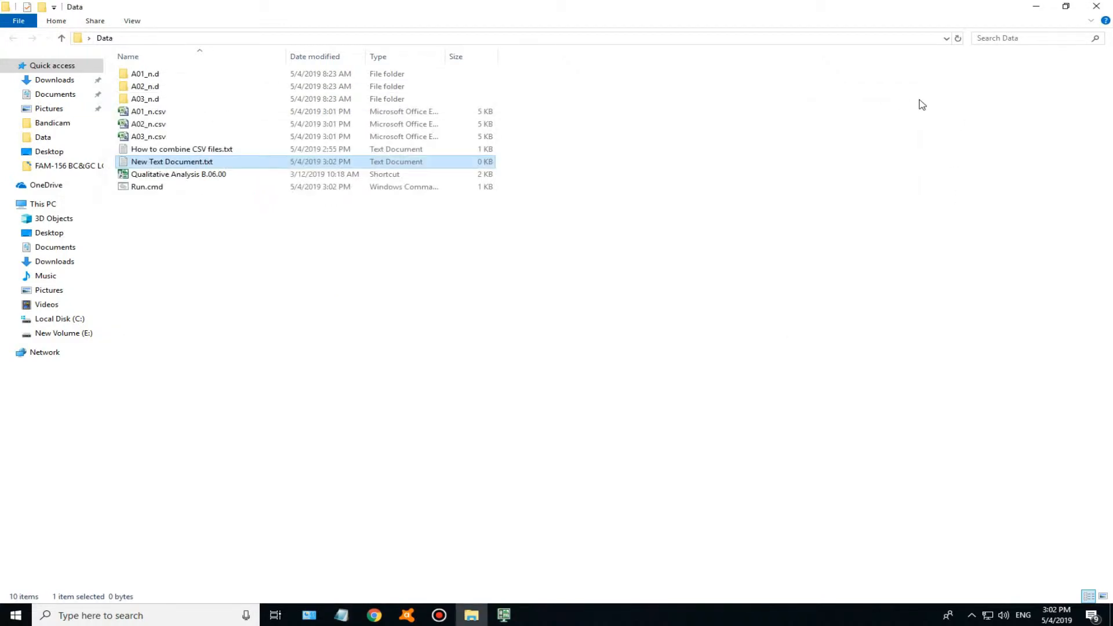
Run Run.cmd as administrator to merge the CSV files in the Data folder
{"action": "left_click", "coordinate": [151, 192]}
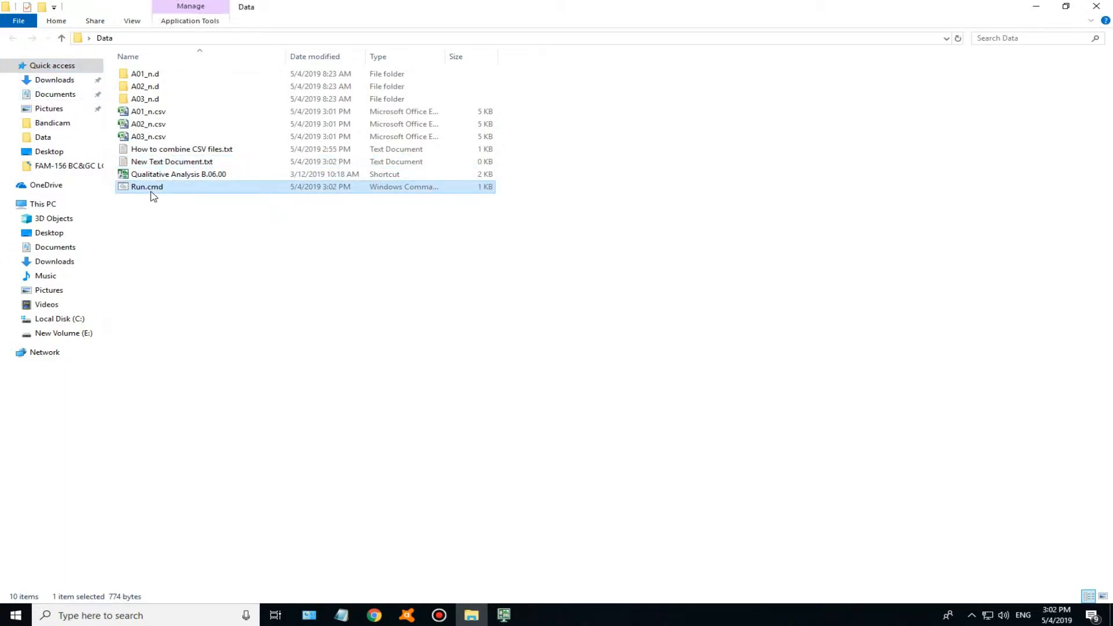
{"action": "right_click", "coordinate": [153, 196]}
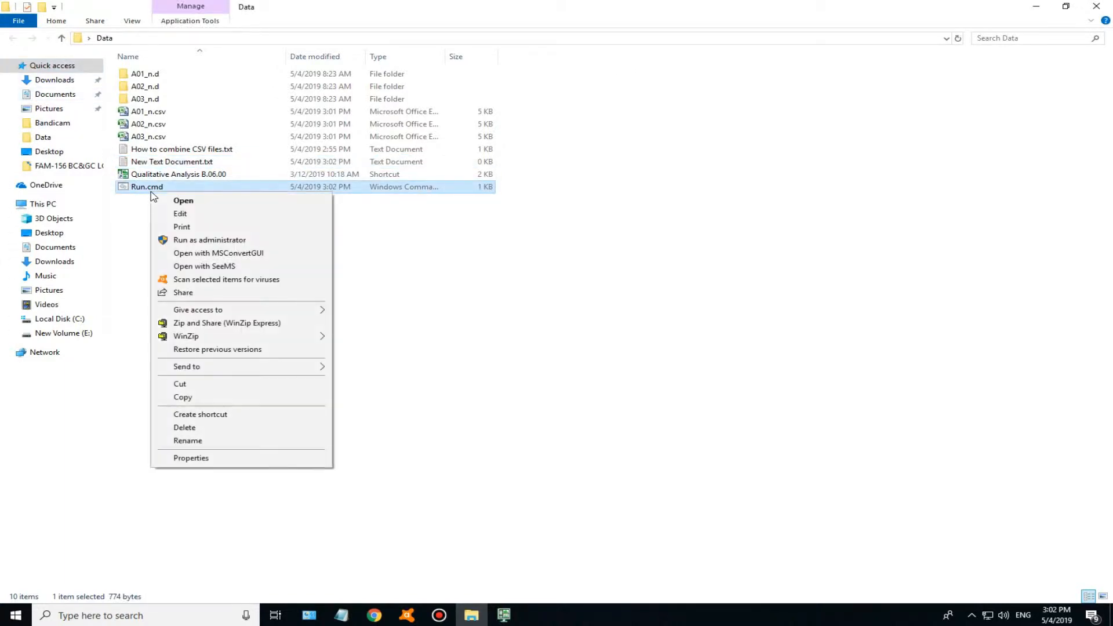
{"action": "left_click", "coordinate": [210, 240]}
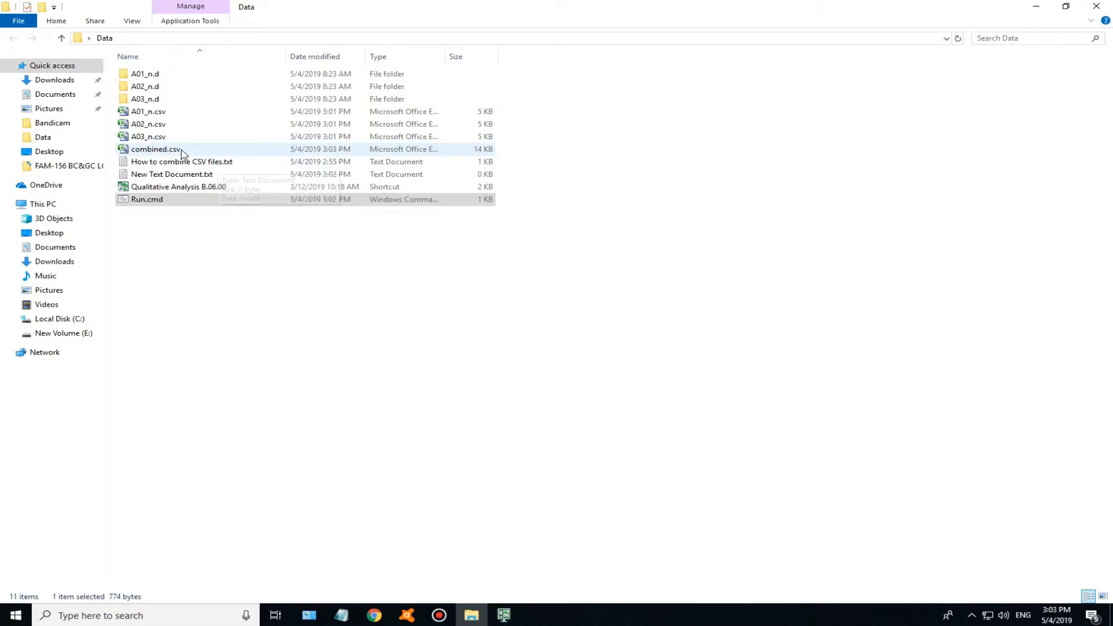
Review the individual CSV files in the folder and open combined.csv in a maximized Excel window
{"action": "left_click", "coordinate": [148, 137]}
{"action": "left_click", "coordinate": [147, 124]}
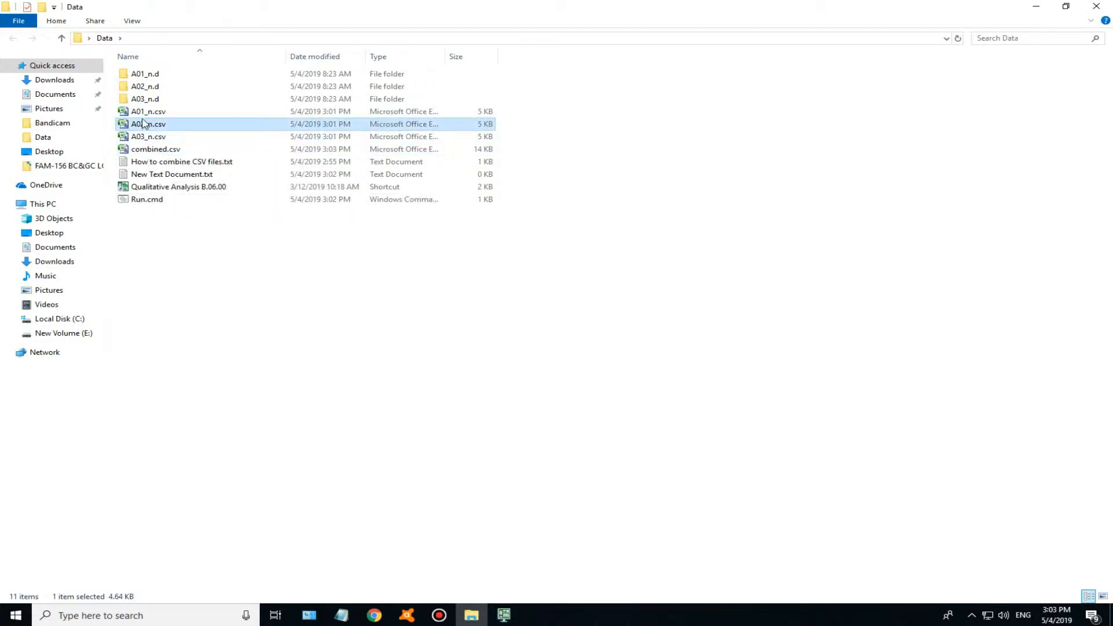
{"action": "left_click", "coordinate": [144, 112]}
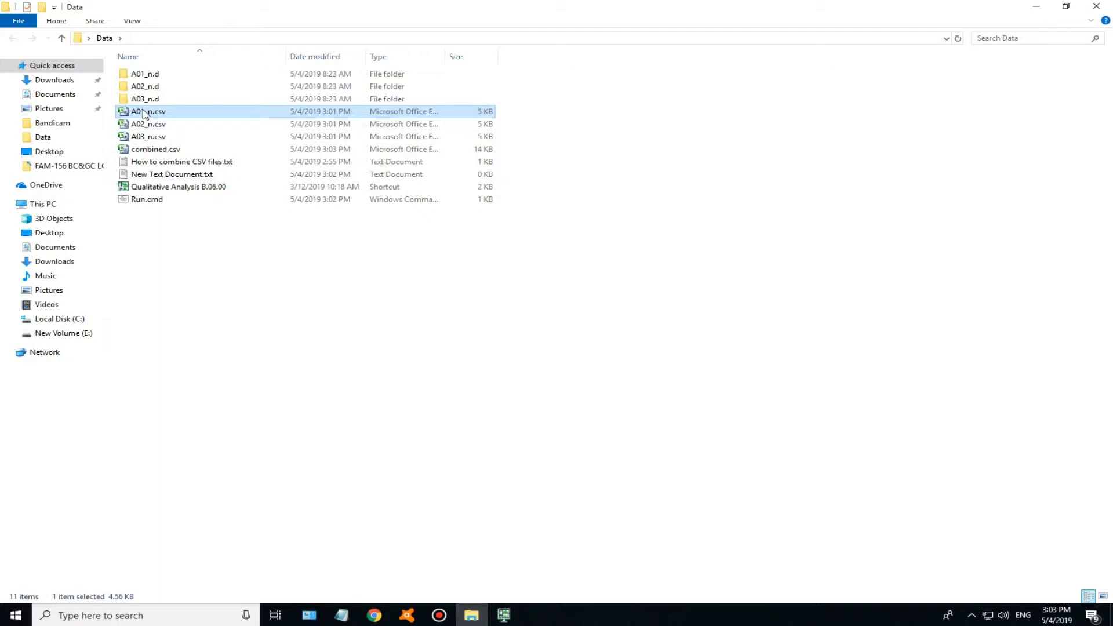
{"action": "double_click", "coordinate": [149, 151]}
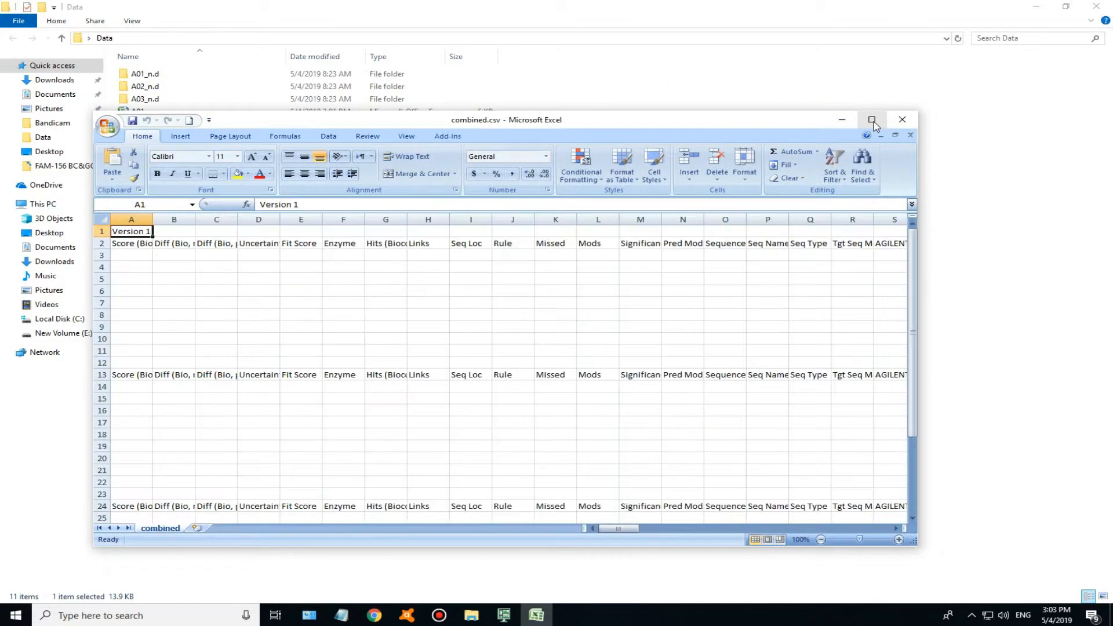
{"action": "left_click", "coordinate": [874, 121]}
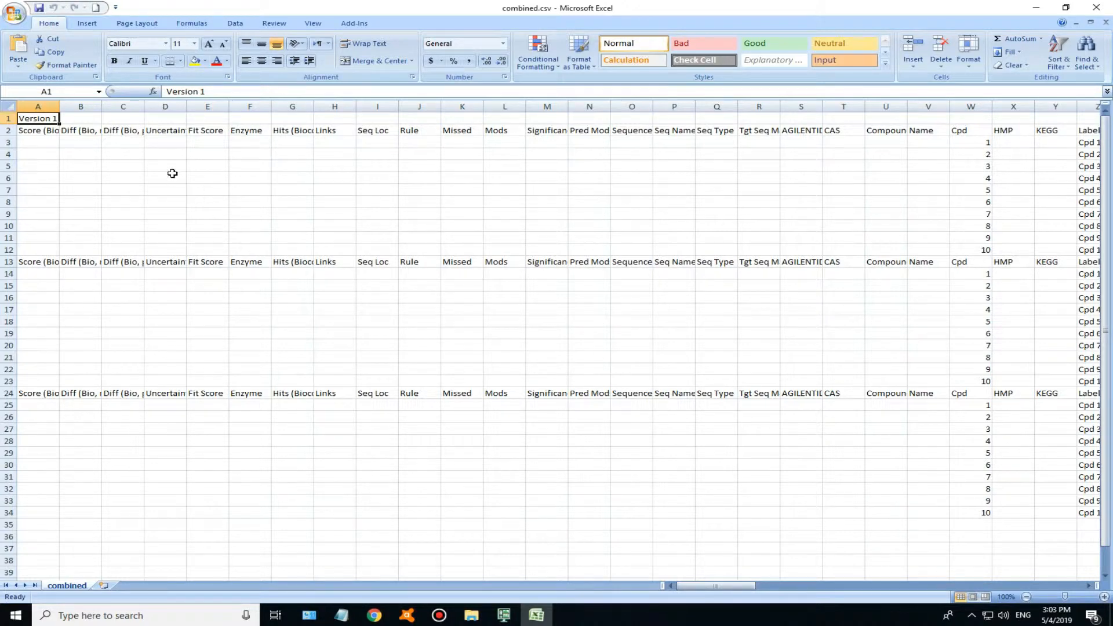
Delete the repeated header rows 13 and 24 from the combined sheet
{"action": "left_click_drag", "start_coordinate": [5, 130], "coordinate": [5, 381]}
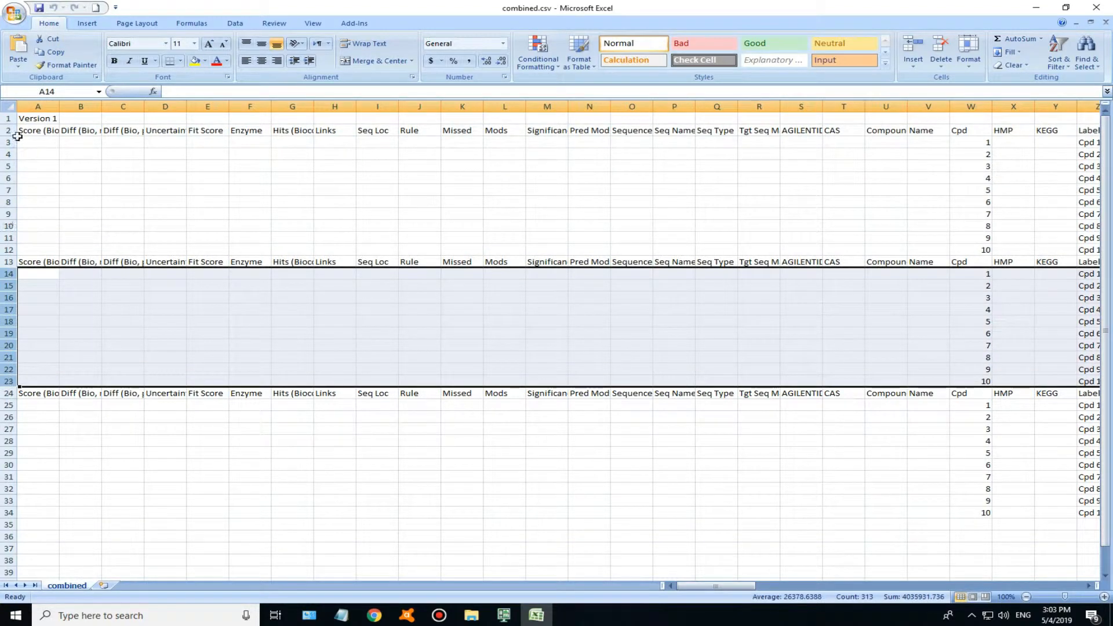
{"action": "left_click_drag", "start_coordinate": [4, 262], "coordinate": [4, 262]}
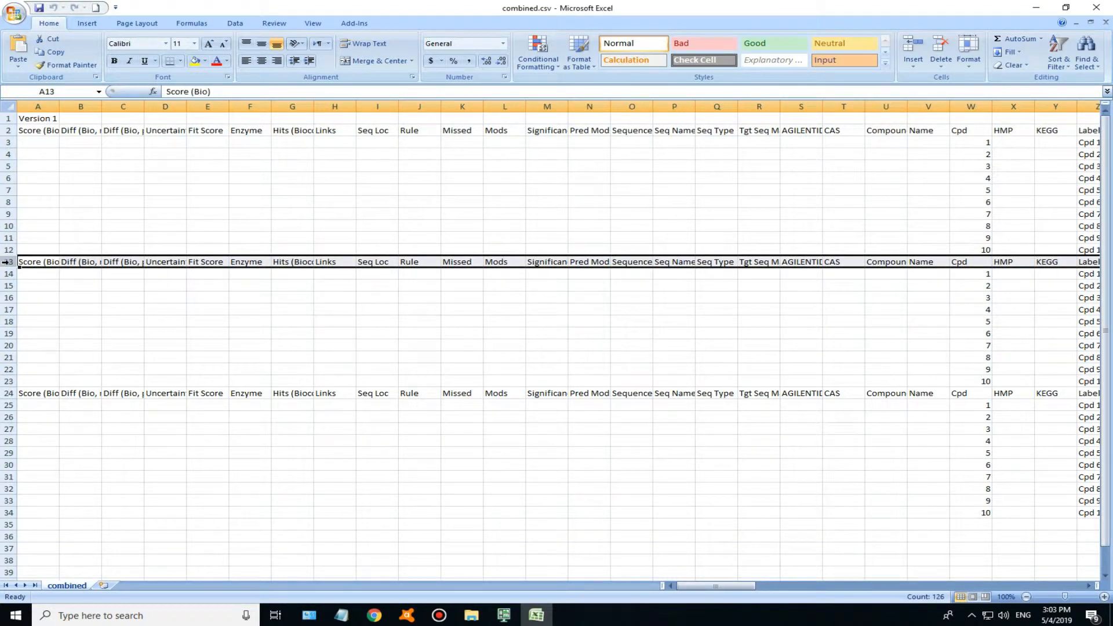
{"action": "left_click", "coordinate": [9, 394], "text": "ctrl"}
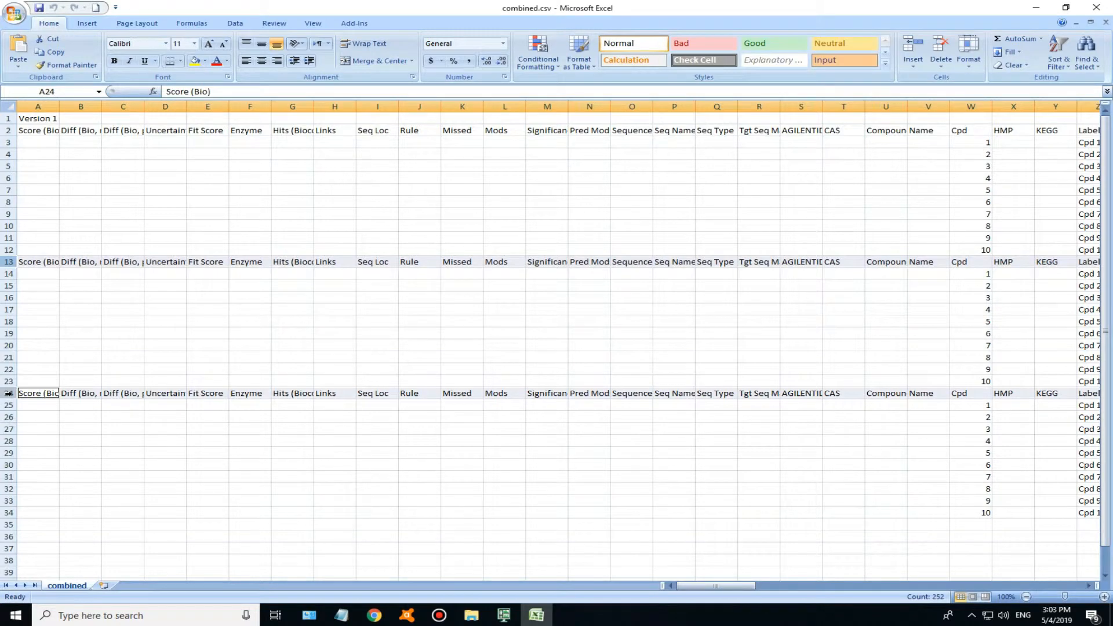
{"action": "right_click", "coordinate": [8, 393]}
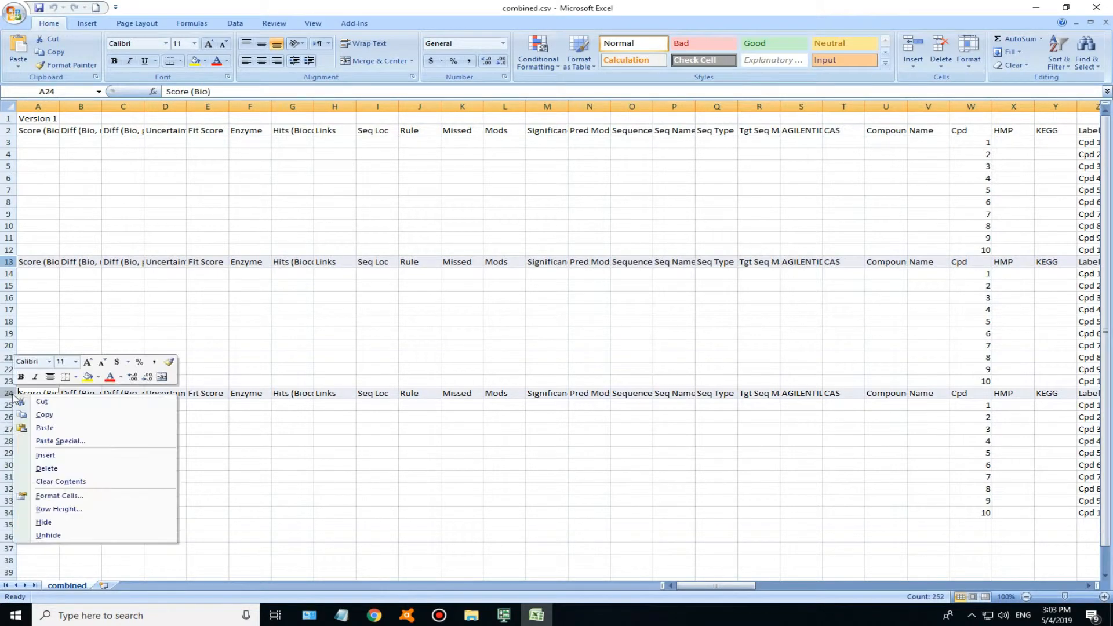
{"action": "left_click", "coordinate": [47, 468]}
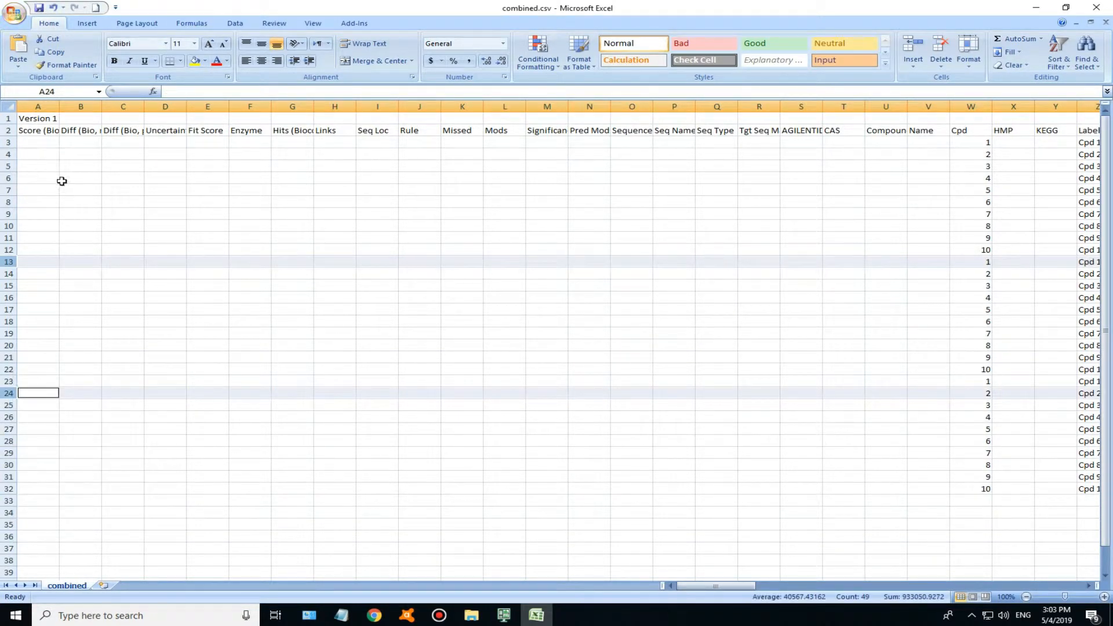
Delete the "Version 1" row above the column headers
{"action": "left_click", "coordinate": [7, 118]}
{"action": "right_click", "coordinate": [7, 118]}
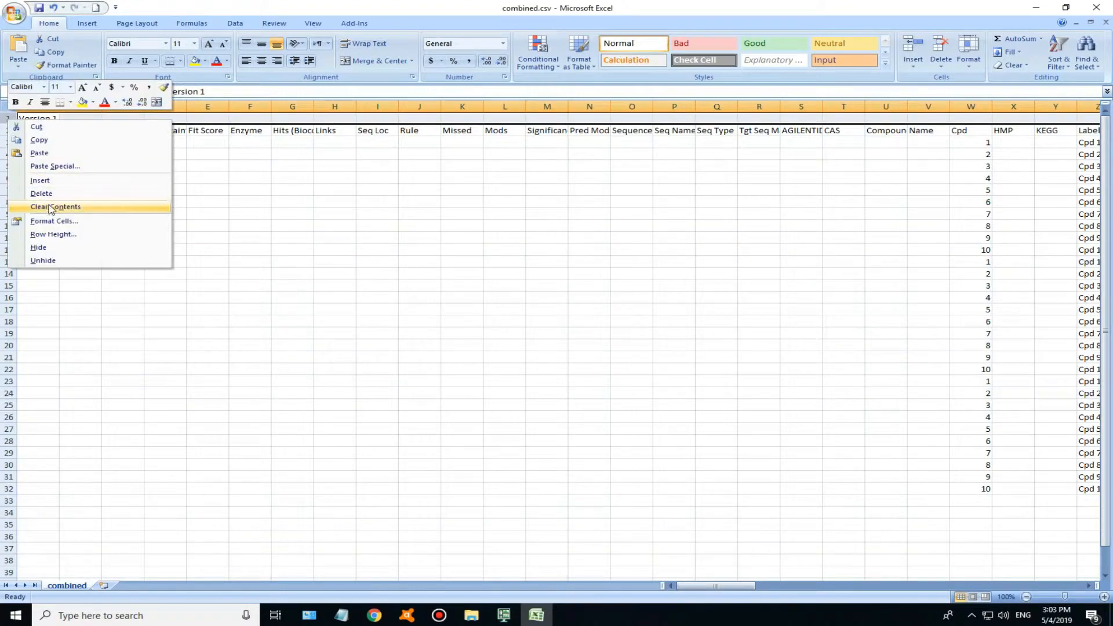
{"action": "left_click", "coordinate": [42, 194]}
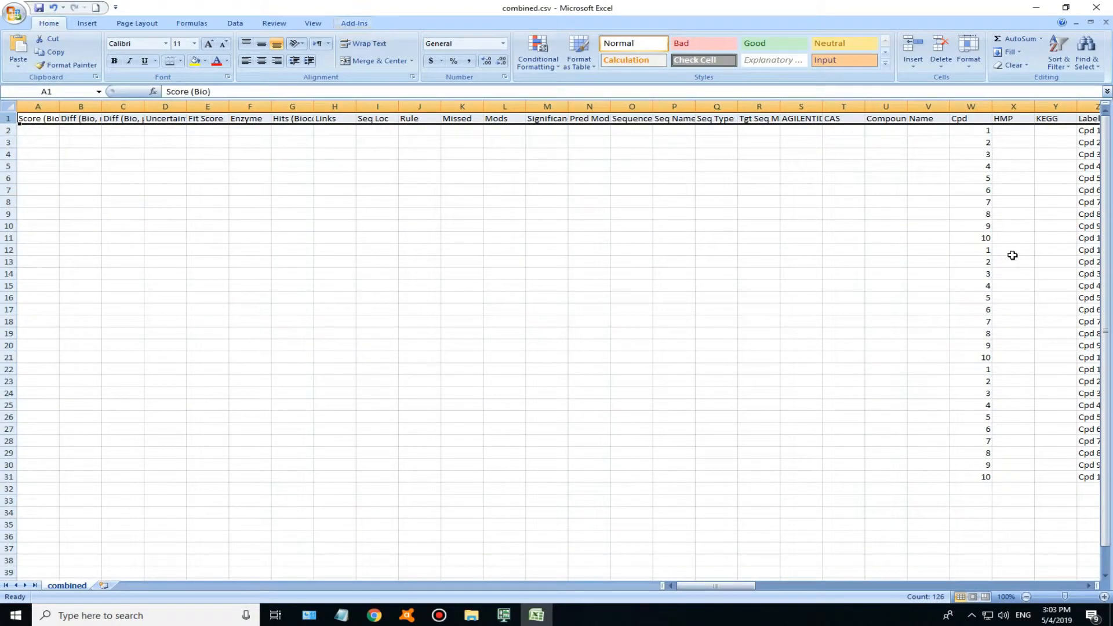
Rename the combined worksheet as "Raw data"
{"action": "left_click_drag", "start_coordinate": [721, 586], "coordinate": [634, 554]}
{"action": "right_click", "coordinate": [71, 588]}
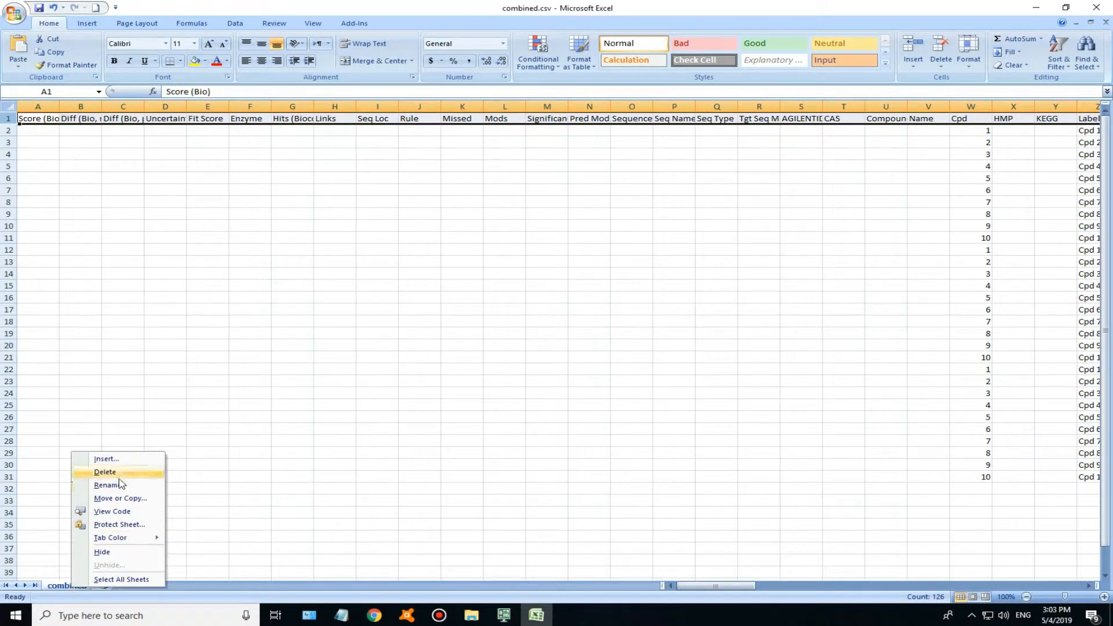
{"action": "left_click", "coordinate": [115, 484]}
{"action": "type", "text": "Raw data"}
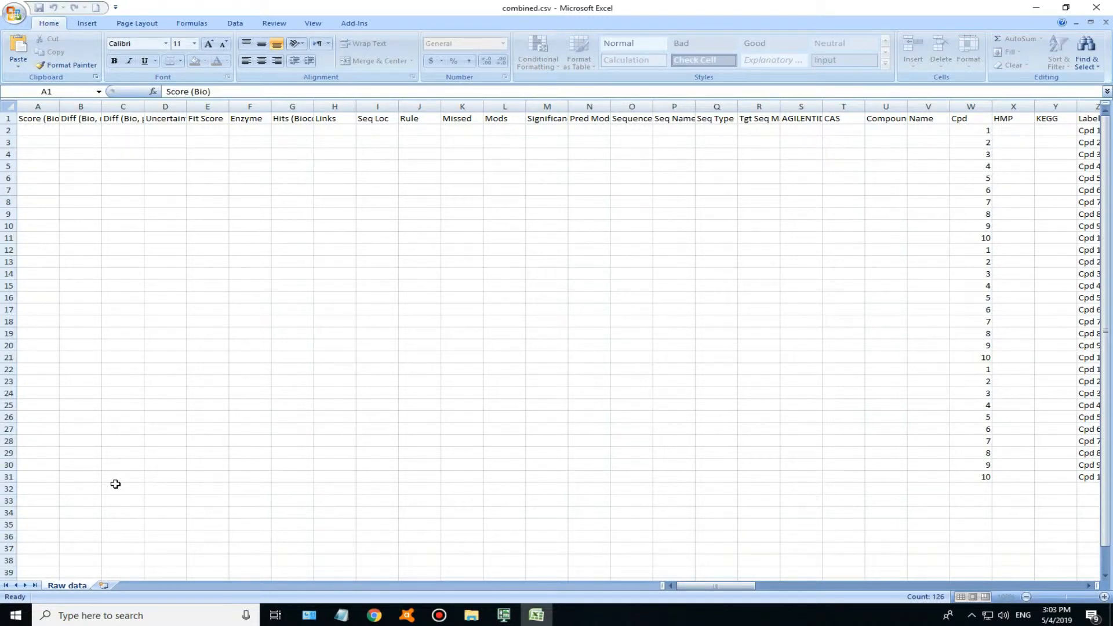
{"action": "left_click", "coordinate": [80, 345]}
{"action": "left_click", "coordinate": [88, 25]}
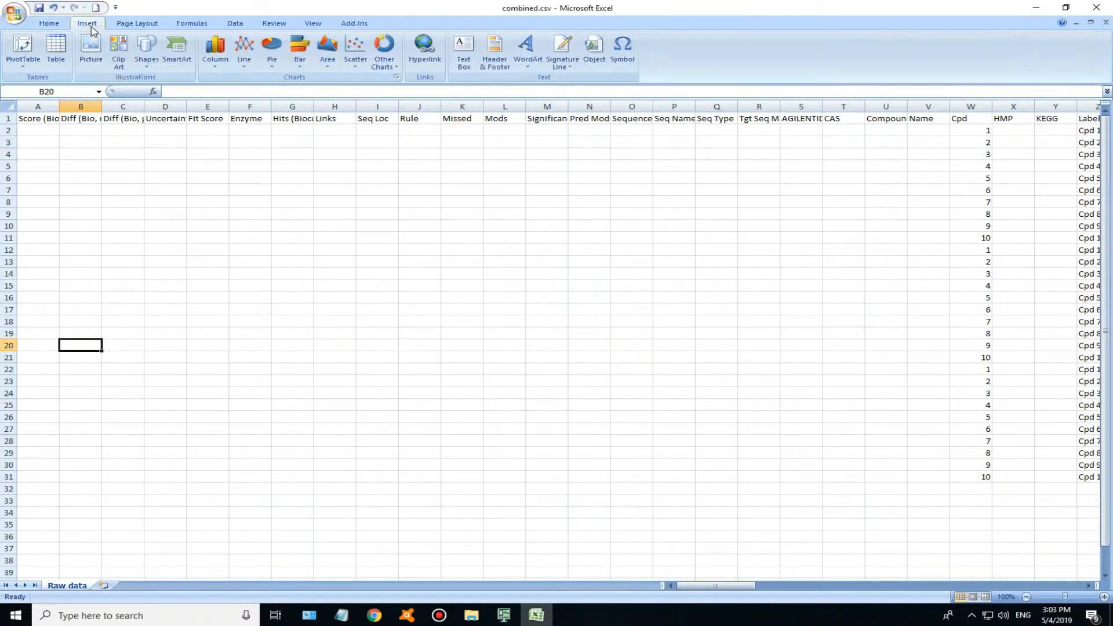
{"action": "left_click", "coordinate": [29, 45]}
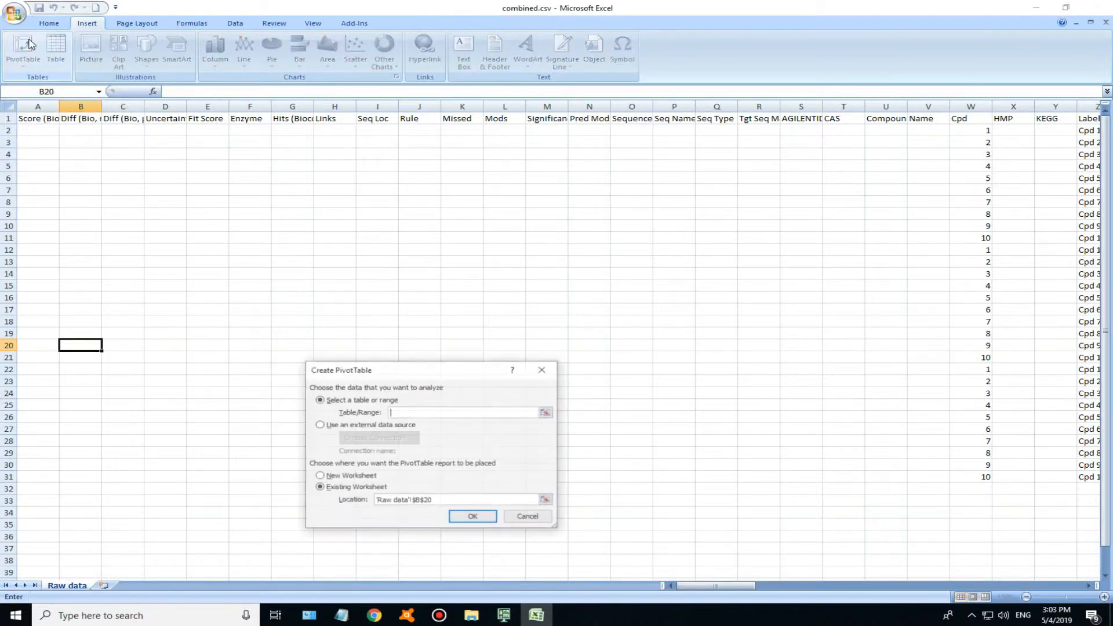
{"action": "left_click", "coordinate": [528, 517]}
Select the whole Raw data sheet and create a PivotTable from columns A:DV on a new worksheet
{"action": "left_click", "coordinate": [9, 106]}
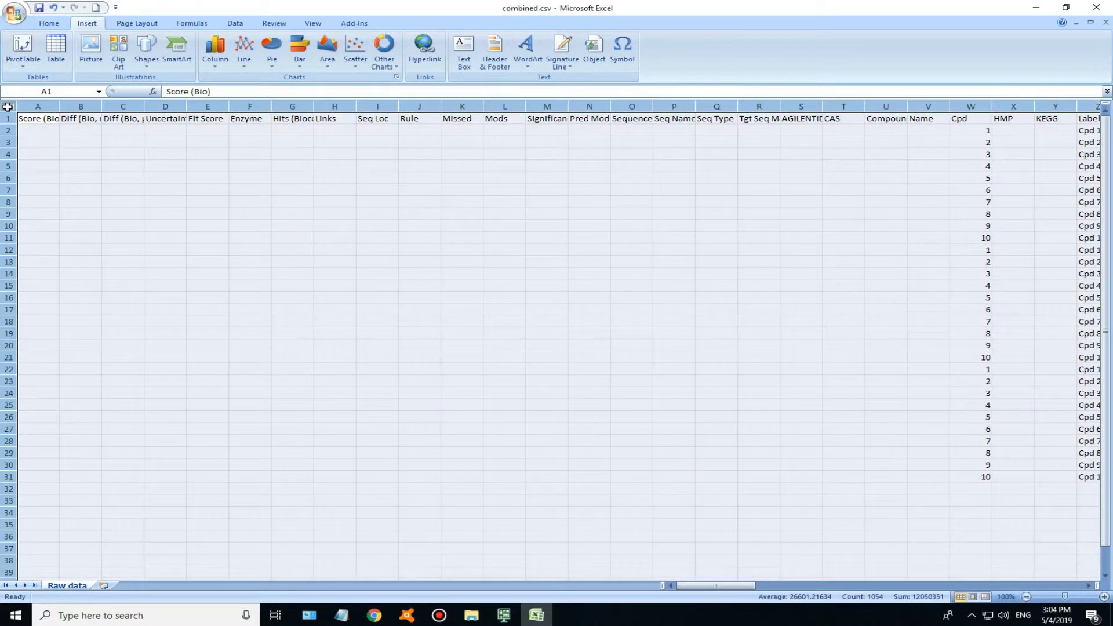
{"action": "left_click", "coordinate": [23, 46]}
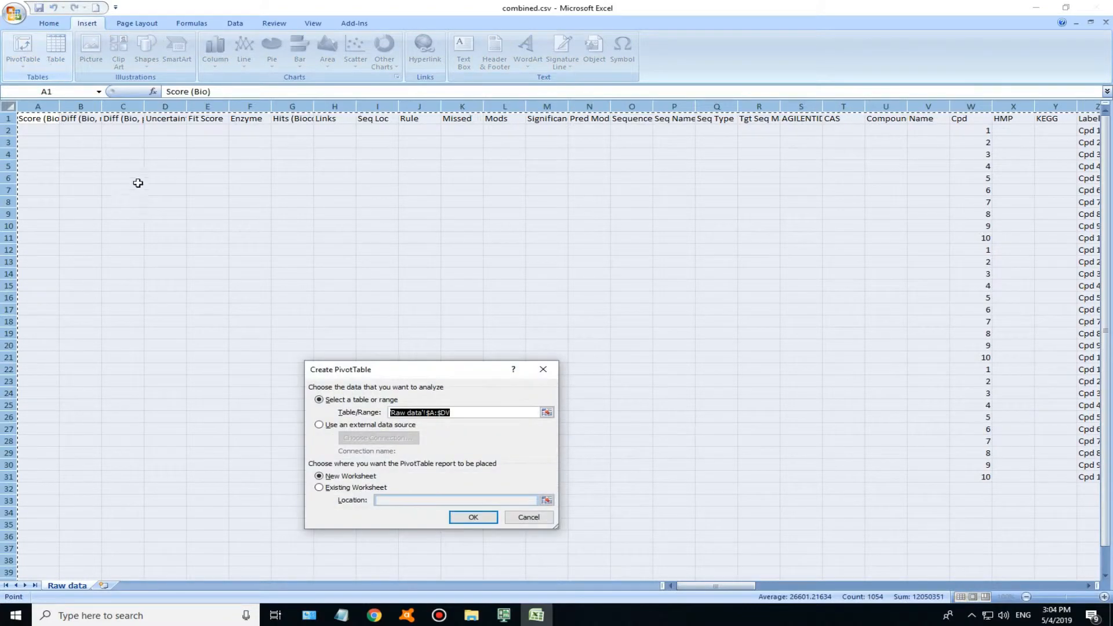
{"action": "mouse_move", "coordinate": [696, 586]}
{"action": "left_mouse_down"}
{"action": "mouse_move", "coordinate": [1063, 578]}
{"action": "mouse_move", "coordinate": [696, 587]}
{"action": "left_mouse_up"}
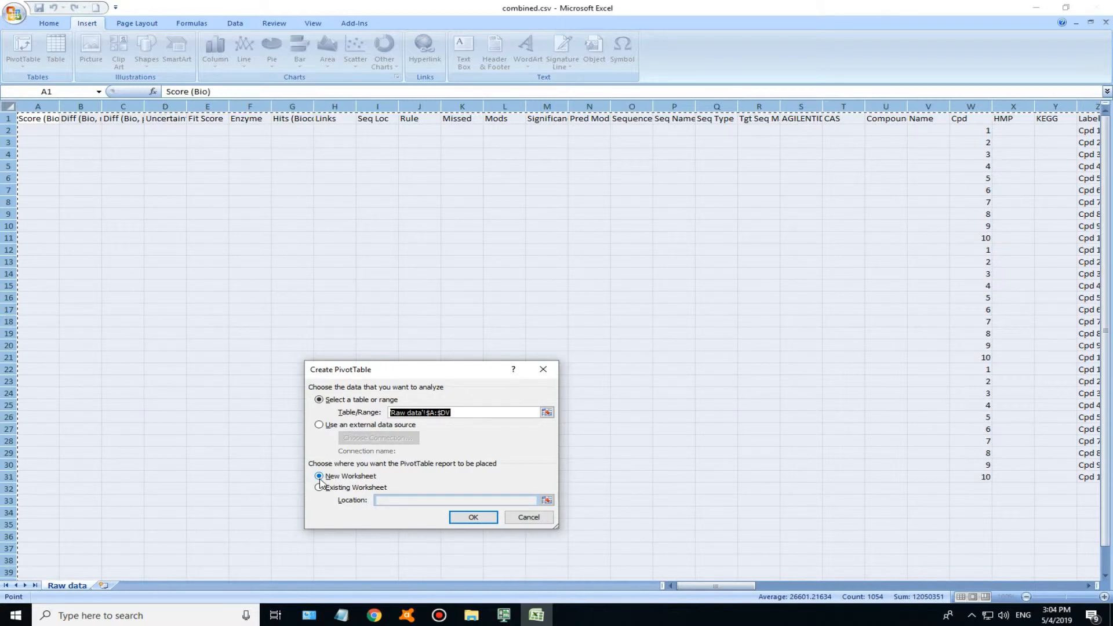
{"action": "left_click", "coordinate": [458, 518]}
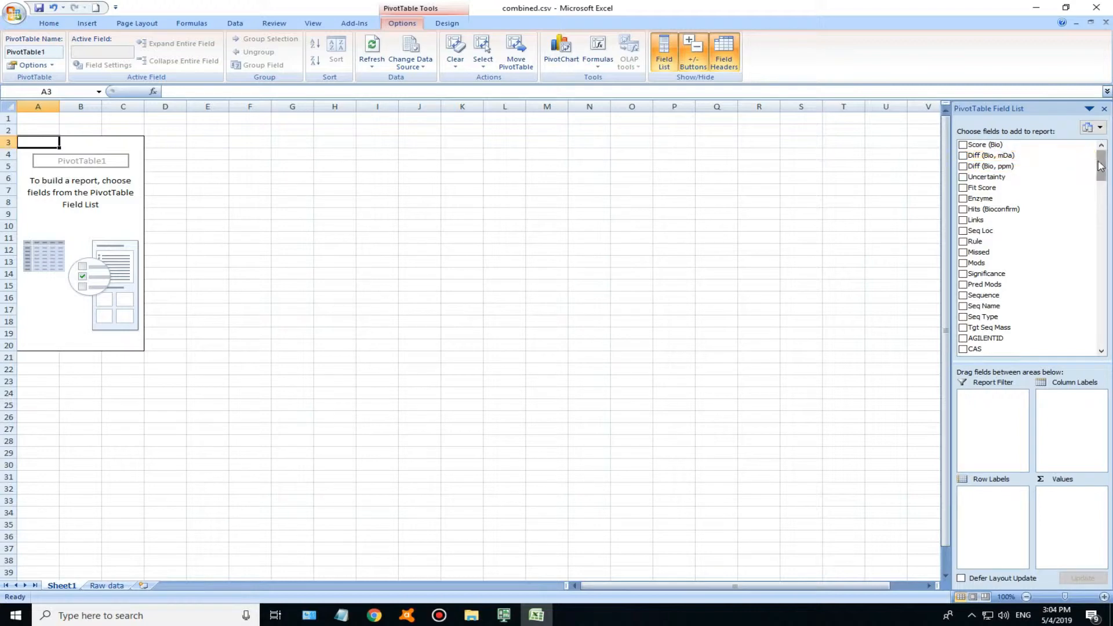
Add the Sample Name field to the PivotTable's row labels
{"action": "left_click_drag", "start_coordinate": [1100, 167], "coordinate": [1112, 336]}
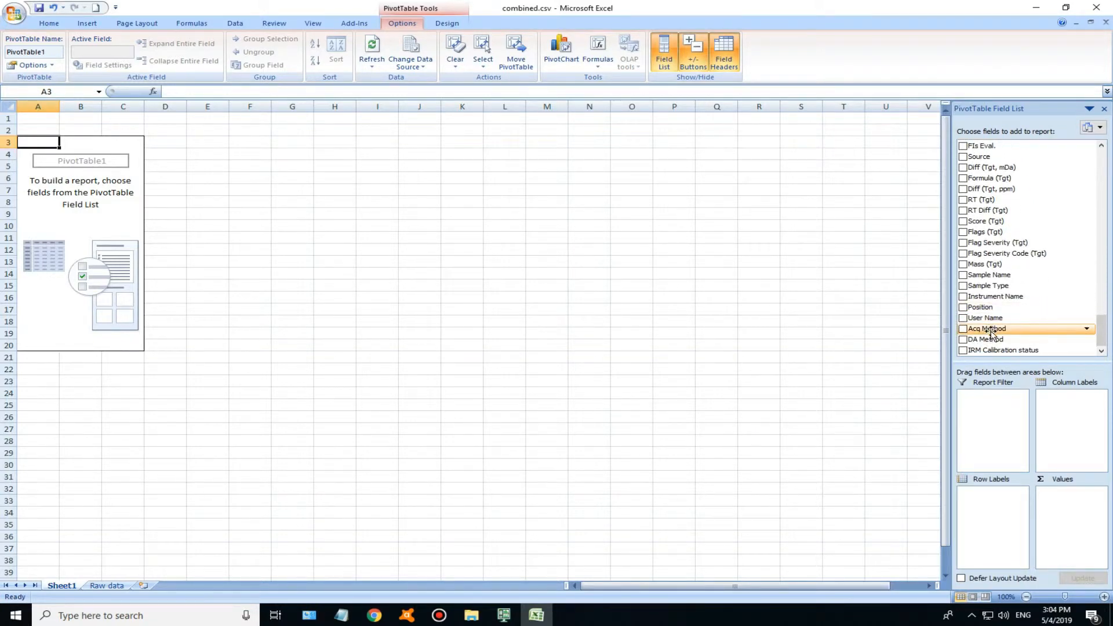
{"action": "left_click_drag", "start_coordinate": [979, 279], "coordinate": [985, 505]}
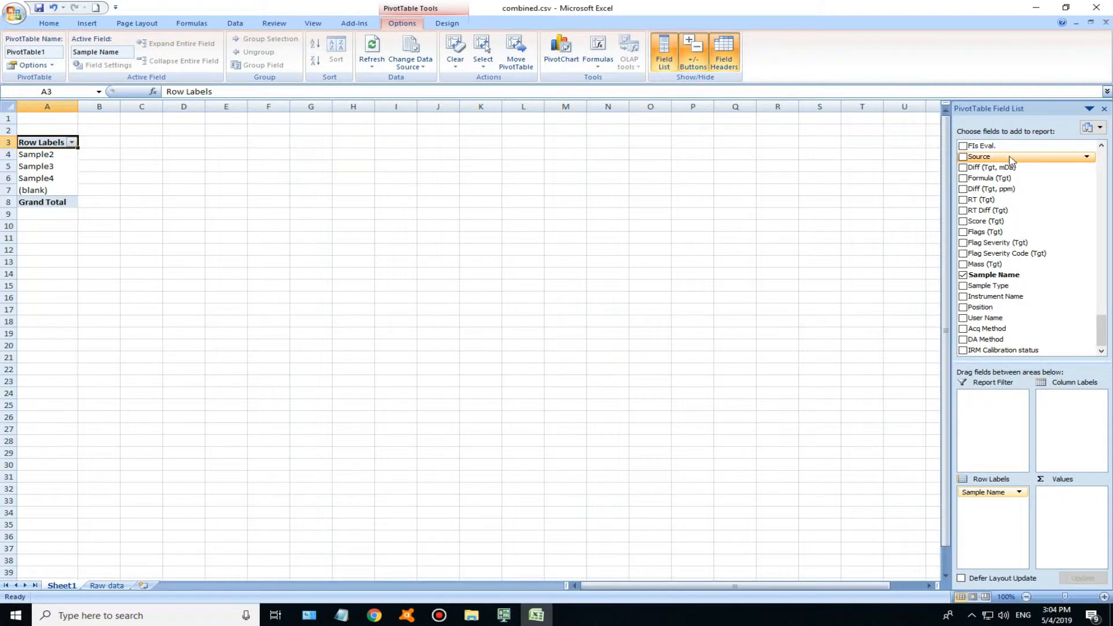
{"action": "mouse_move", "coordinate": [1105, 331]}
{"action": "left_mouse_down"}
{"action": "mouse_move", "coordinate": [1104, 191]}
{"action": "mouse_move", "coordinate": [1108, 322]}
{"action": "left_mouse_up"}
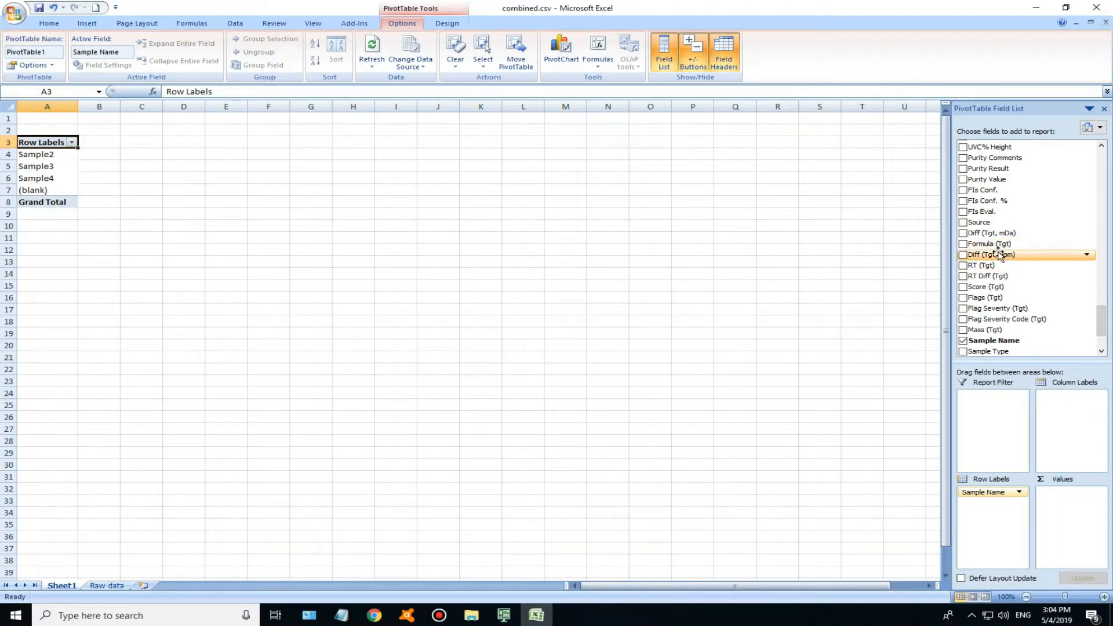
Add the Formula (Tgt) field to the PivotTable's column labels and the Abund field to its values
{"action": "left_click_drag", "start_coordinate": [997, 248], "coordinate": [1071, 417]}
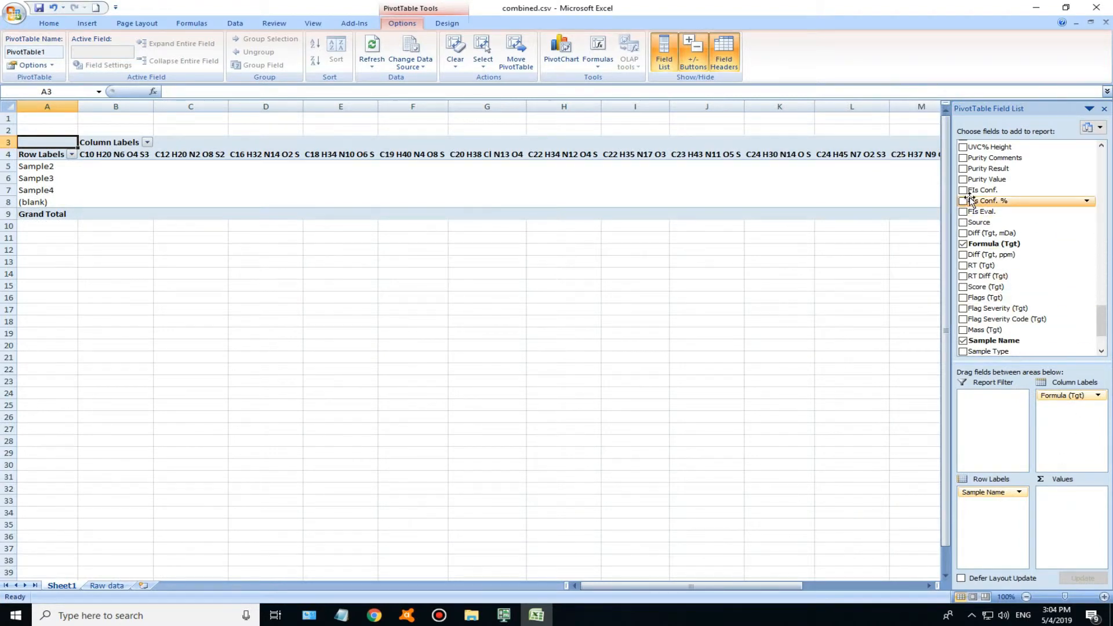
{"action": "left_click_drag", "start_coordinate": [1101, 324], "coordinate": [1105, 246]}
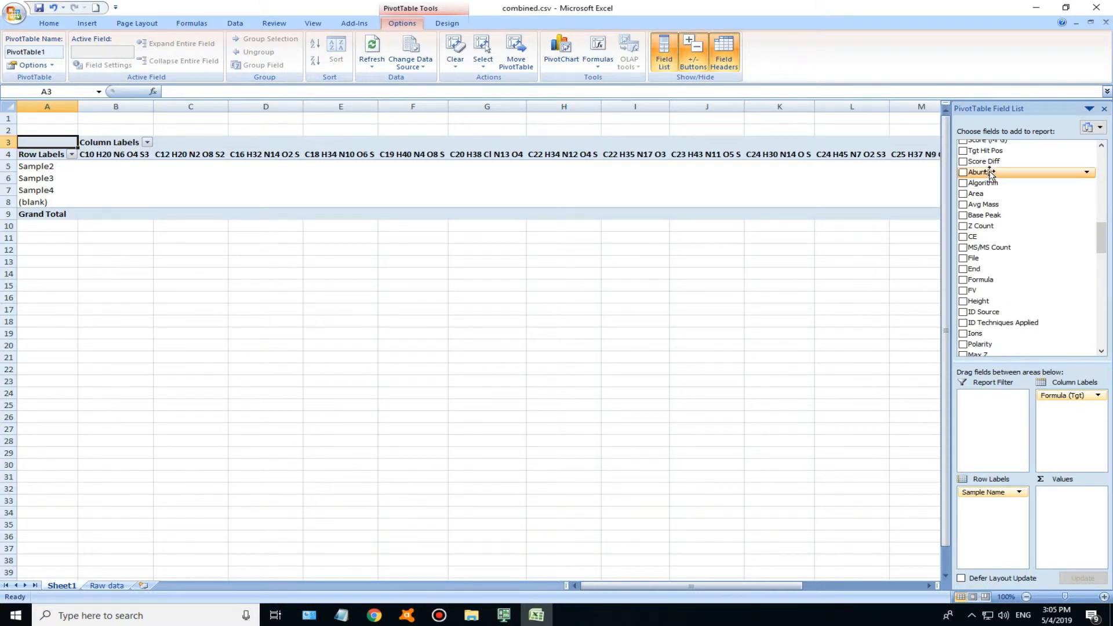
{"action": "left_click_drag", "start_coordinate": [987, 176], "coordinate": [1071, 499]}
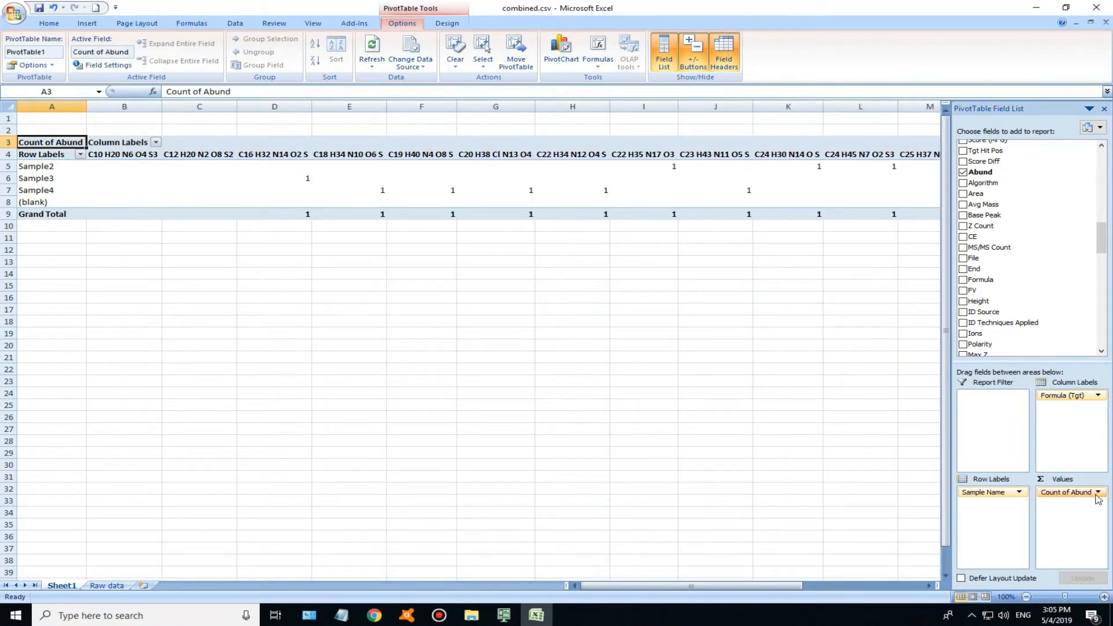
Summarize the PivotTable's Abund values by Sum and close the field list
{"action": "left_click", "coordinate": [1100, 493]}
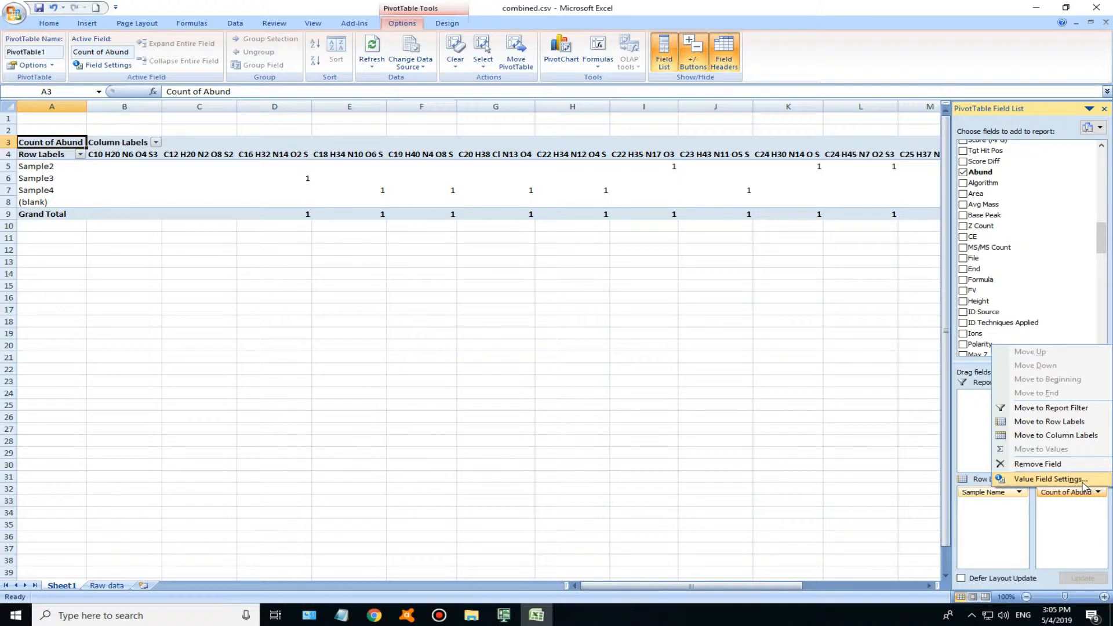
{"action": "left_click", "coordinate": [1050, 479]}
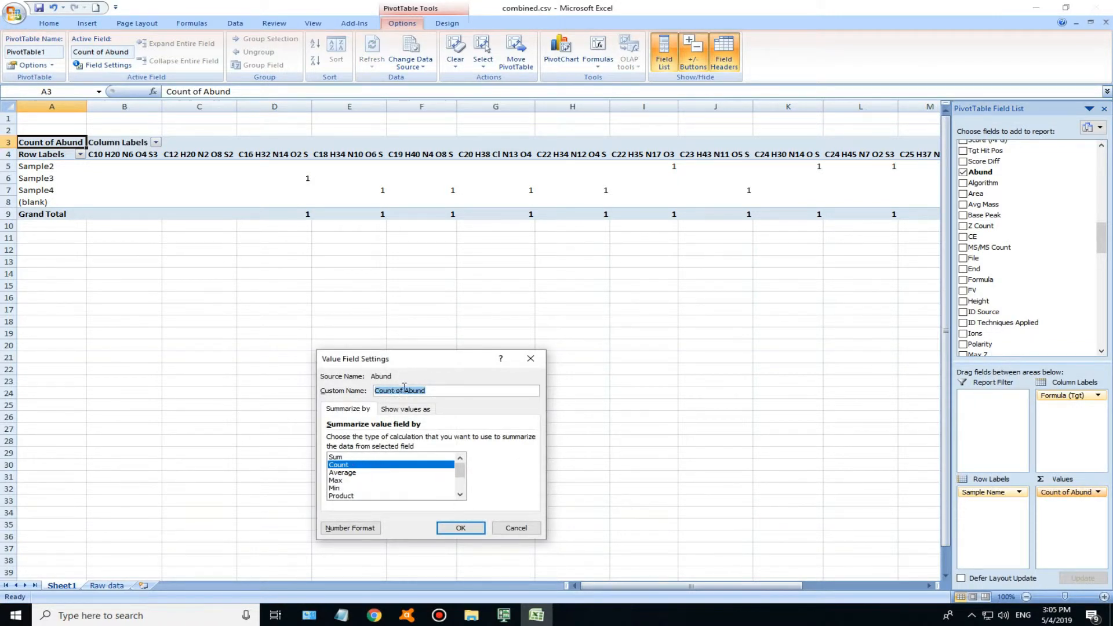
{"action": "left_click", "coordinate": [349, 458]}
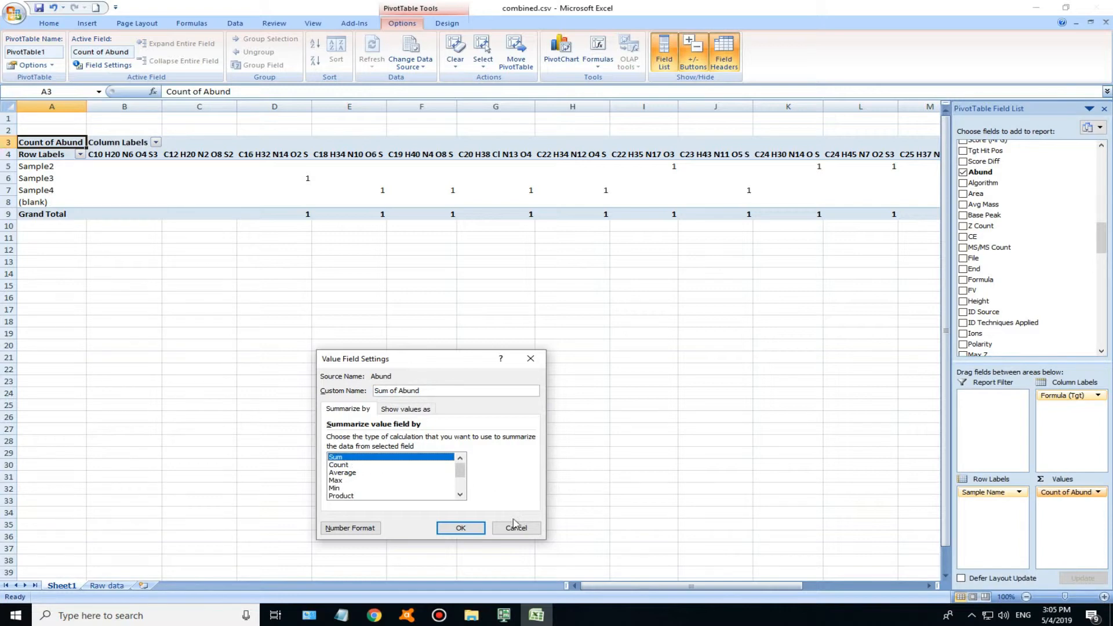
{"action": "left_click", "coordinate": [462, 528]}
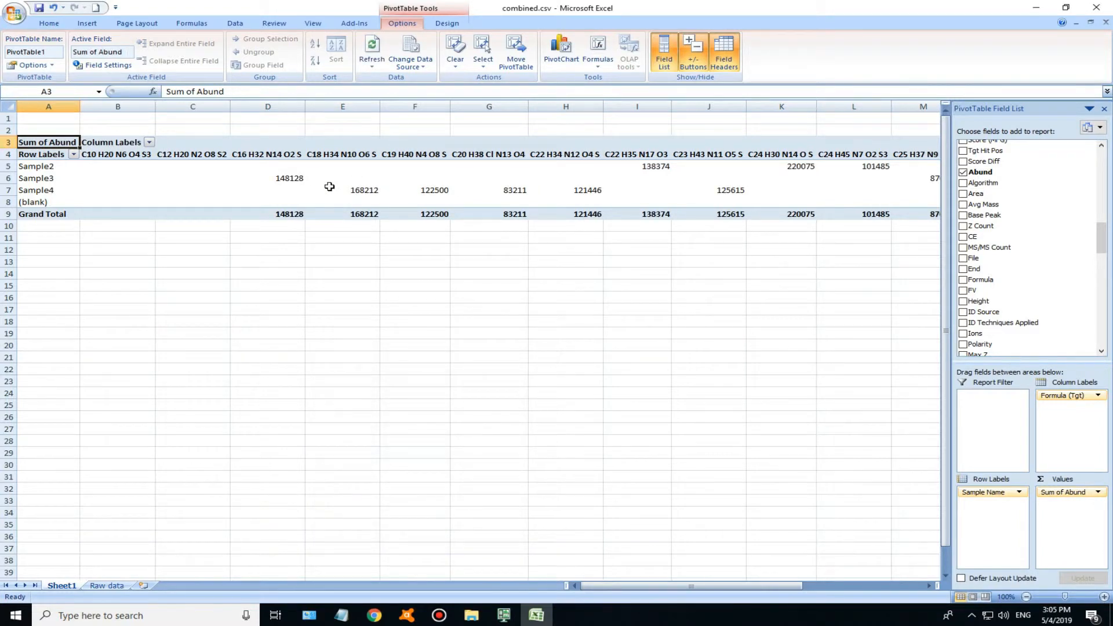
{"action": "mouse_move", "coordinate": [337, 186]}
{"action": "left_click", "coordinate": [1104, 108]}
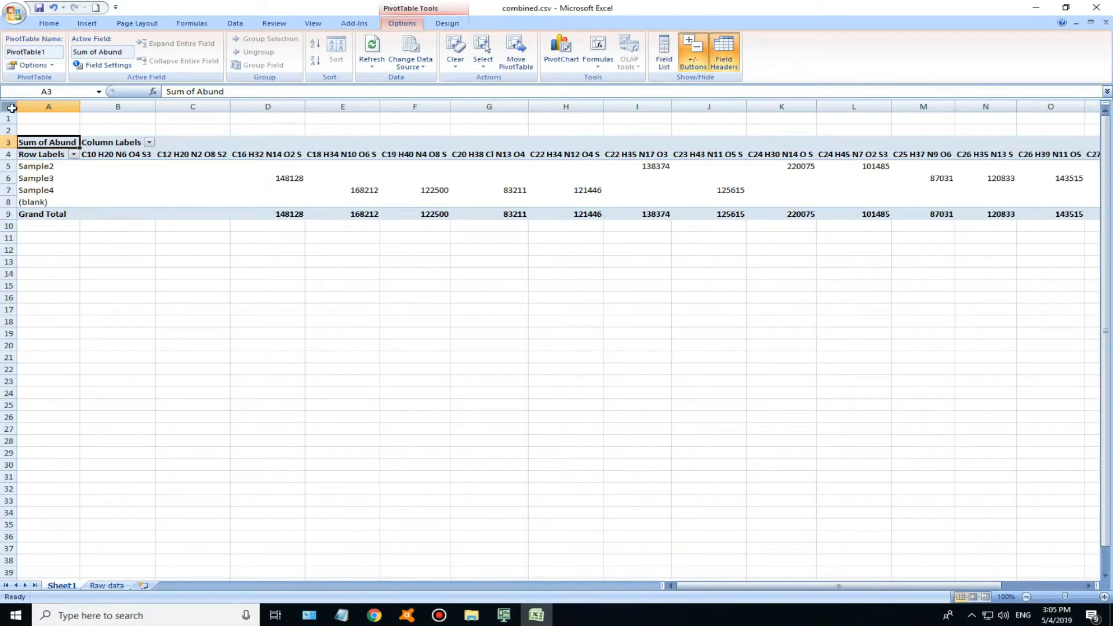
Copy the whole PivotTable sheet and paste it as values only into a new worksheet
{"action": "left_click", "coordinate": [8, 106]}
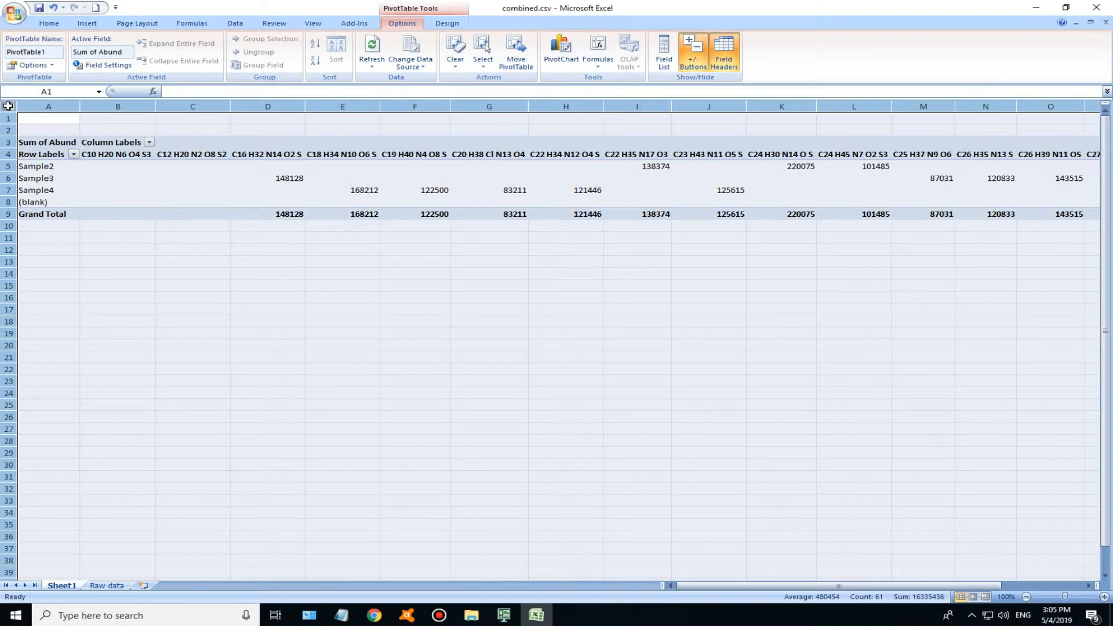
{"action": "right_click", "coordinate": [8, 106]}
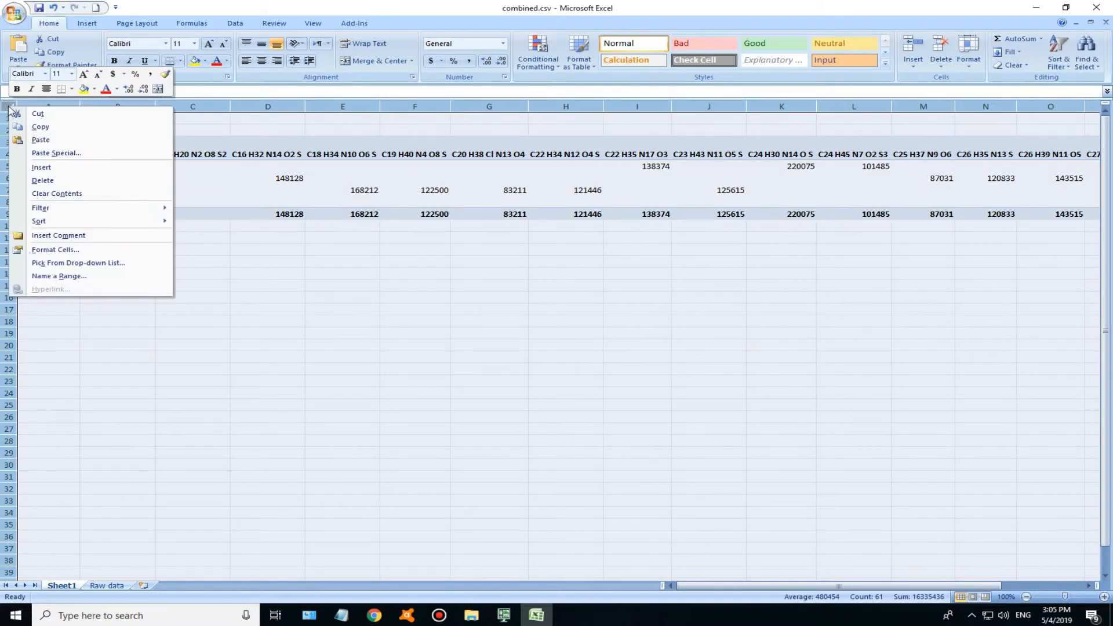
{"action": "left_click", "coordinate": [35, 128]}
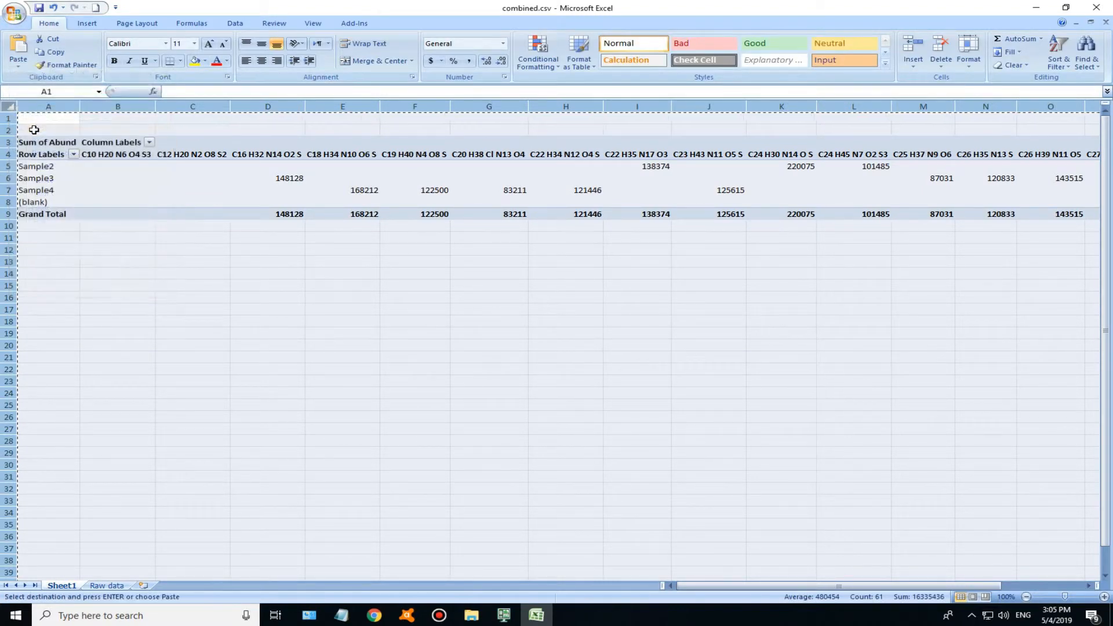
{"action": "left_click", "coordinate": [145, 587]}
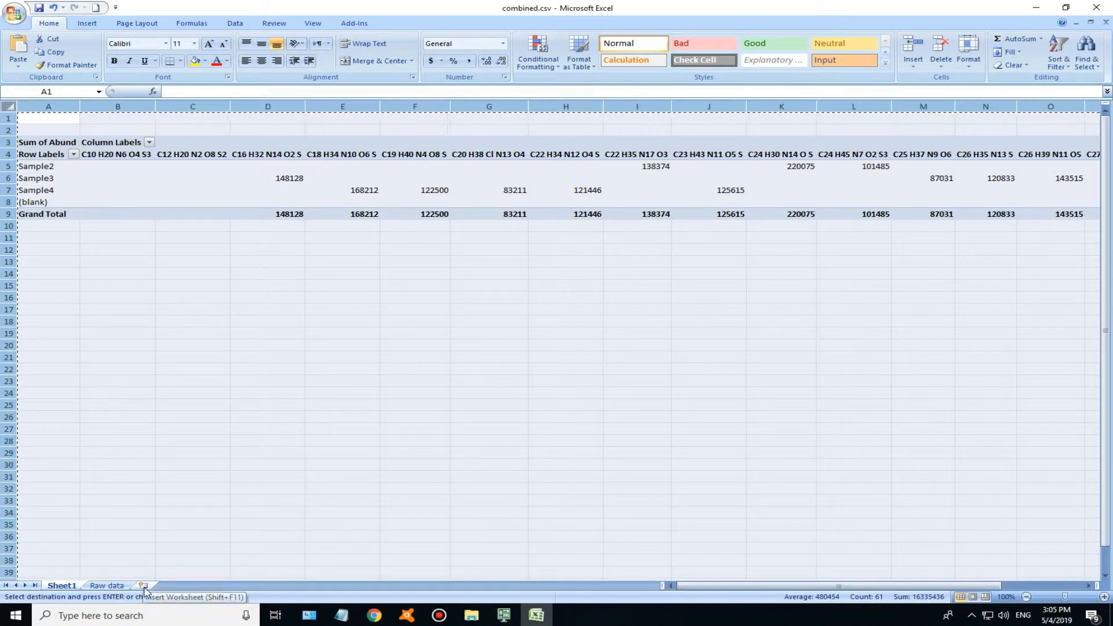
{"action": "left_click", "coordinate": [11, 106]}
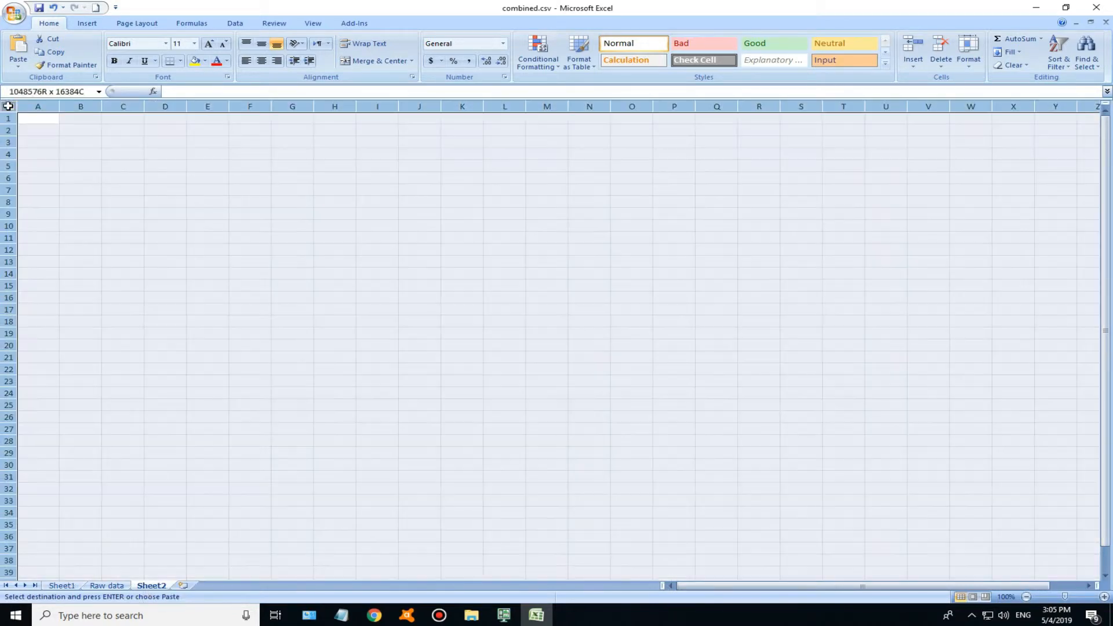
{"action": "right_click", "coordinate": [11, 106]}
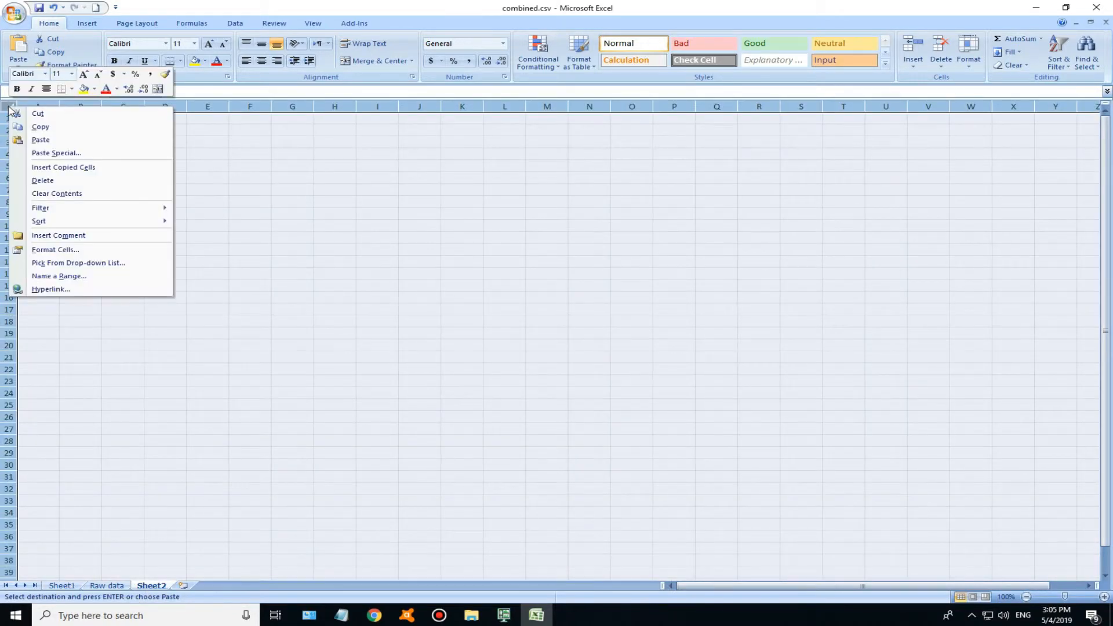
{"action": "left_click", "coordinate": [44, 152]}
{"action": "left_click", "coordinate": [30, 104]}
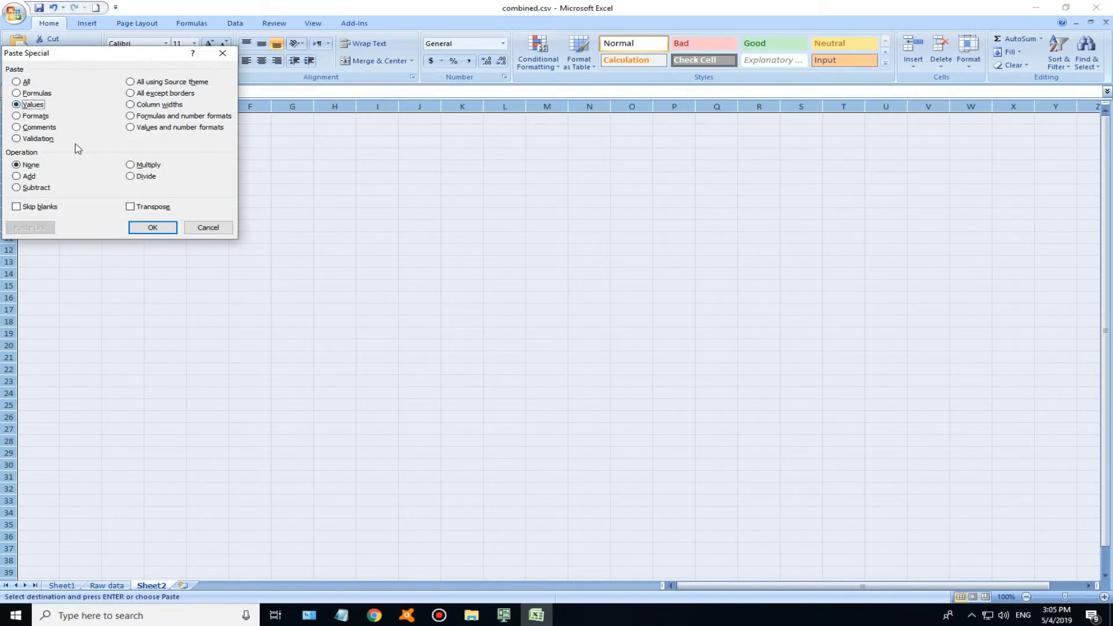
{"action": "left_click", "coordinate": [157, 230]}
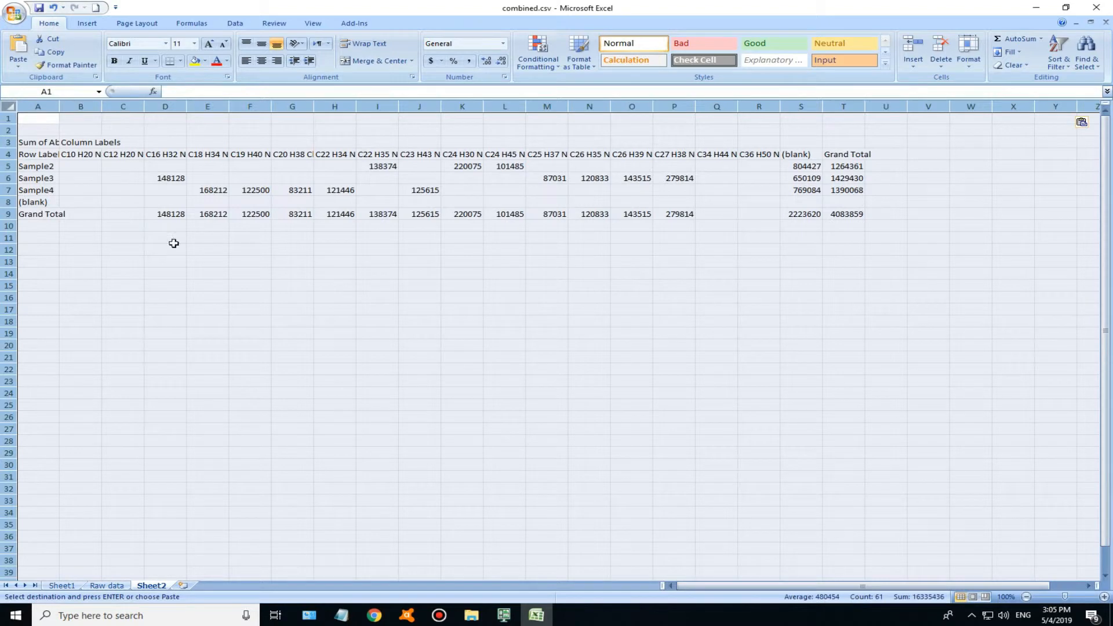
{"action": "left_click", "coordinate": [132, 249]}
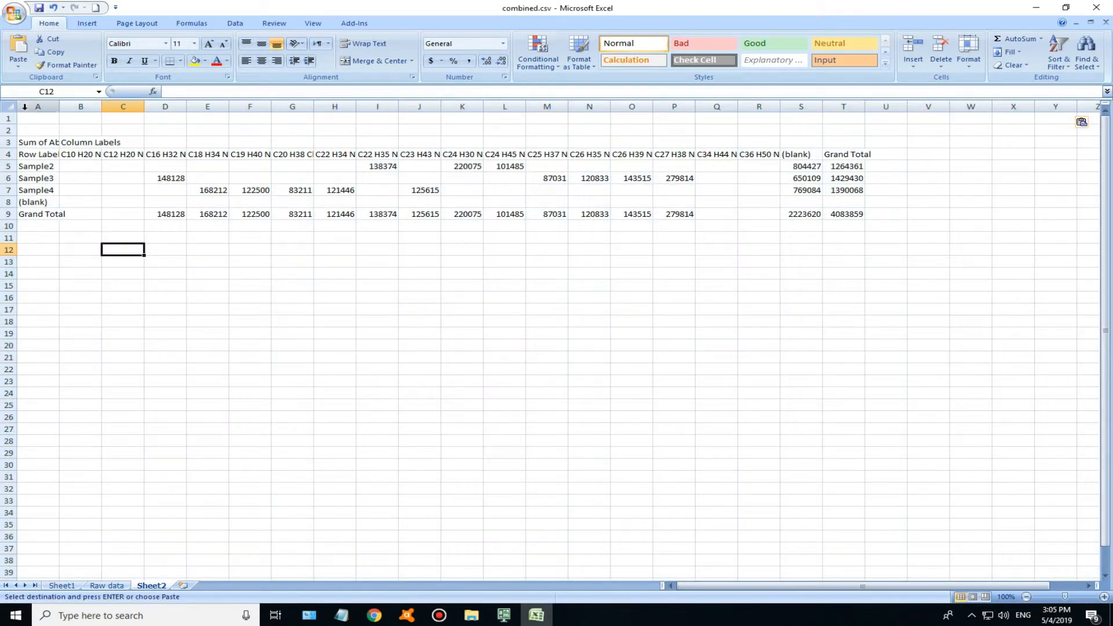
Delete rows 1 to 3 above the formula headers on Sheet2
{"action": "left_click_drag", "start_coordinate": [8, 118], "coordinate": [7, 142]}
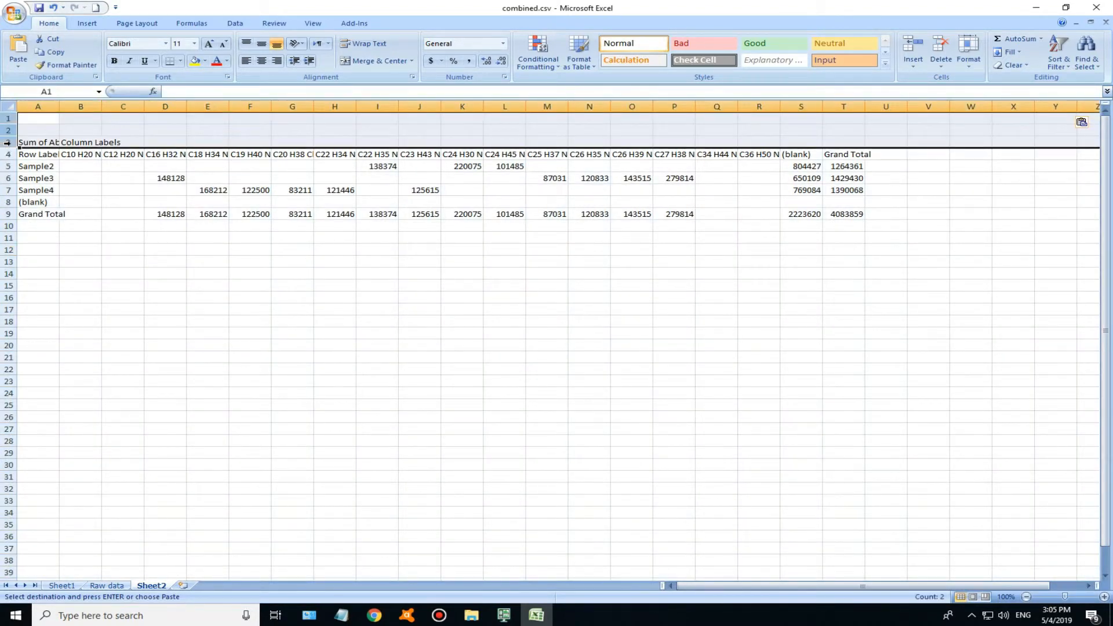
{"action": "right_click", "coordinate": [7, 142]}
{"action": "left_click", "coordinate": [45, 215]}
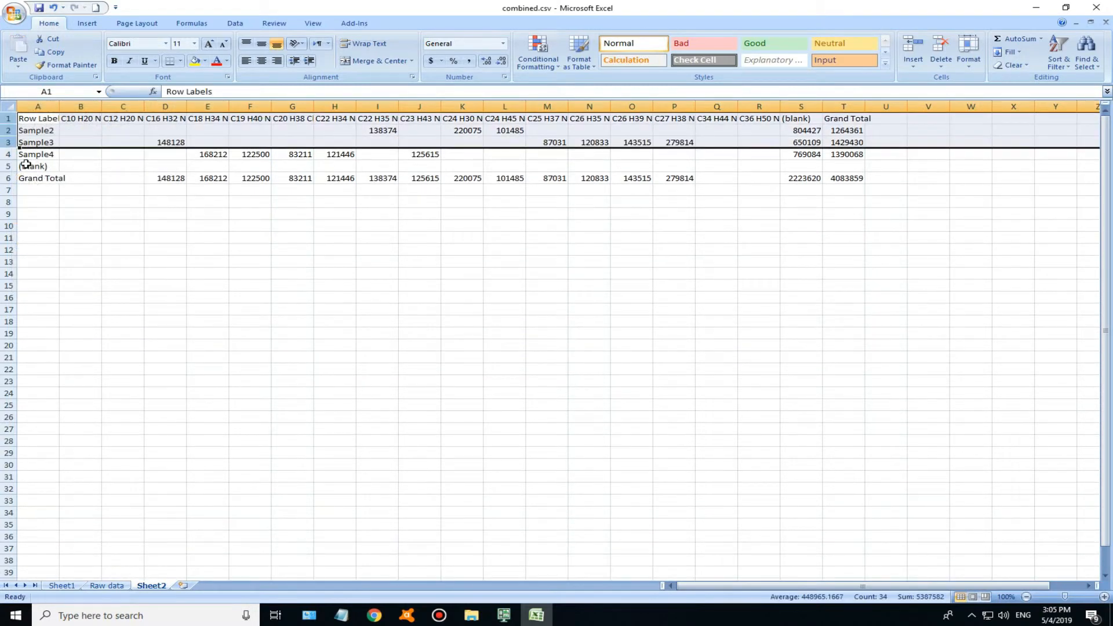
Delete the (blank) and Grand Total rows below the Sample4 row
{"action": "left_click", "coordinate": [7, 166]}
{"action": "right_click", "coordinate": [7, 166]}
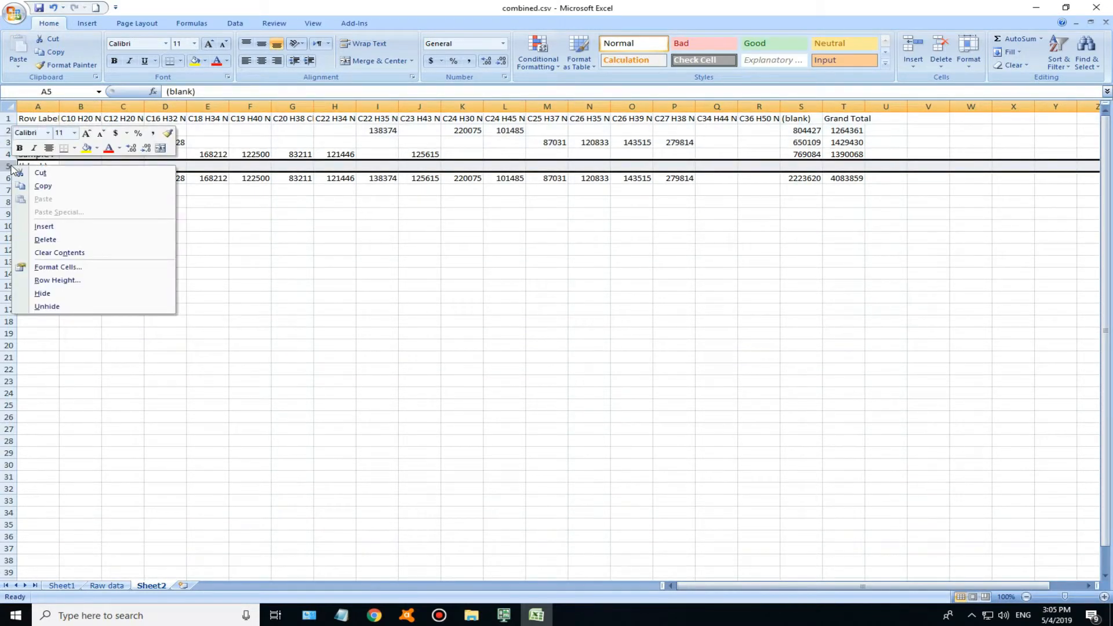
{"action": "key", "text": "Escape"}
{"action": "left_click_drag", "start_coordinate": [5, 169], "coordinate": [8, 183]}
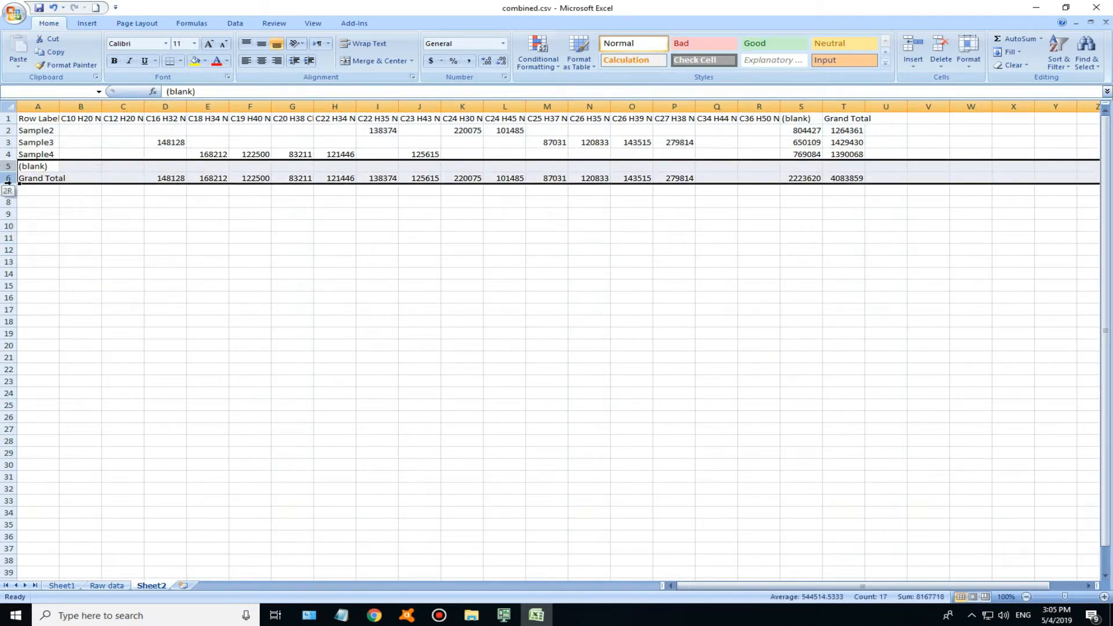
{"action": "right_click", "coordinate": [8, 182]}
{"action": "left_click", "coordinate": [68, 258]}
Delete the Grand Total column at the end of the pasted table
{"action": "left_click_drag", "start_coordinate": [696, 584], "coordinate": [1009, 567]}
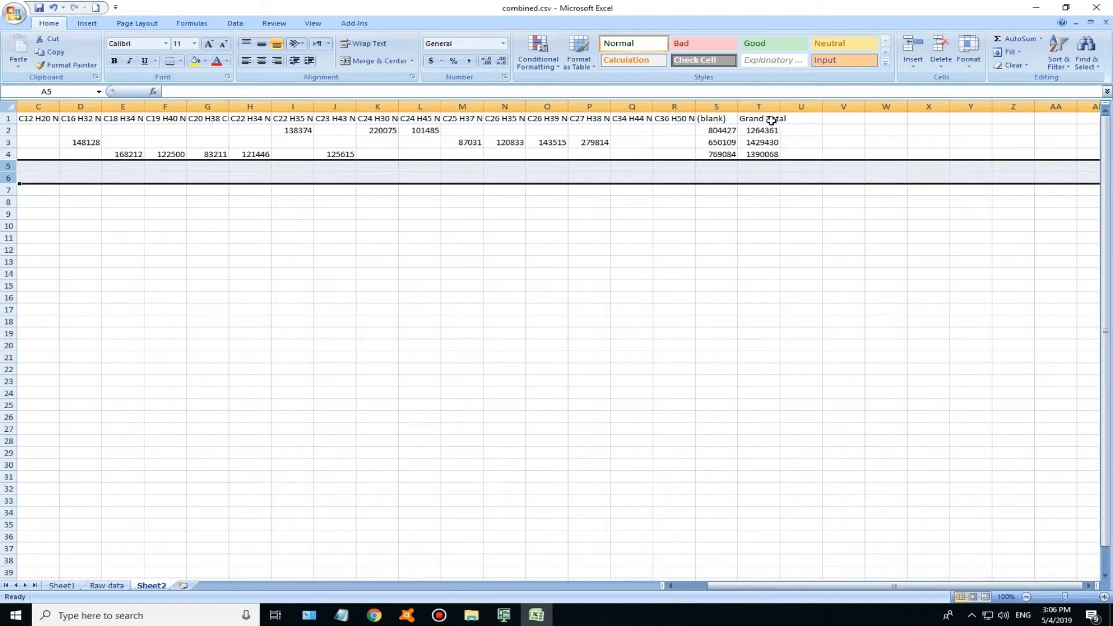
{"action": "left_click", "coordinate": [759, 107]}
{"action": "right_click", "coordinate": [765, 108]}
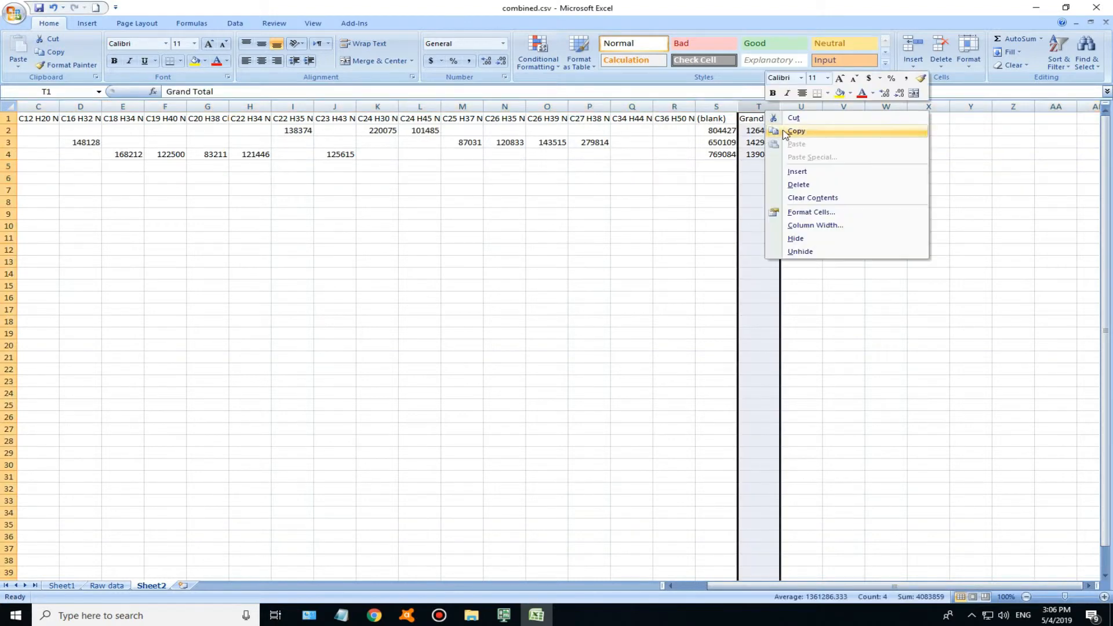
{"action": "left_click", "coordinate": [807, 184]}
{"action": "left_click", "coordinate": [761, 133]}
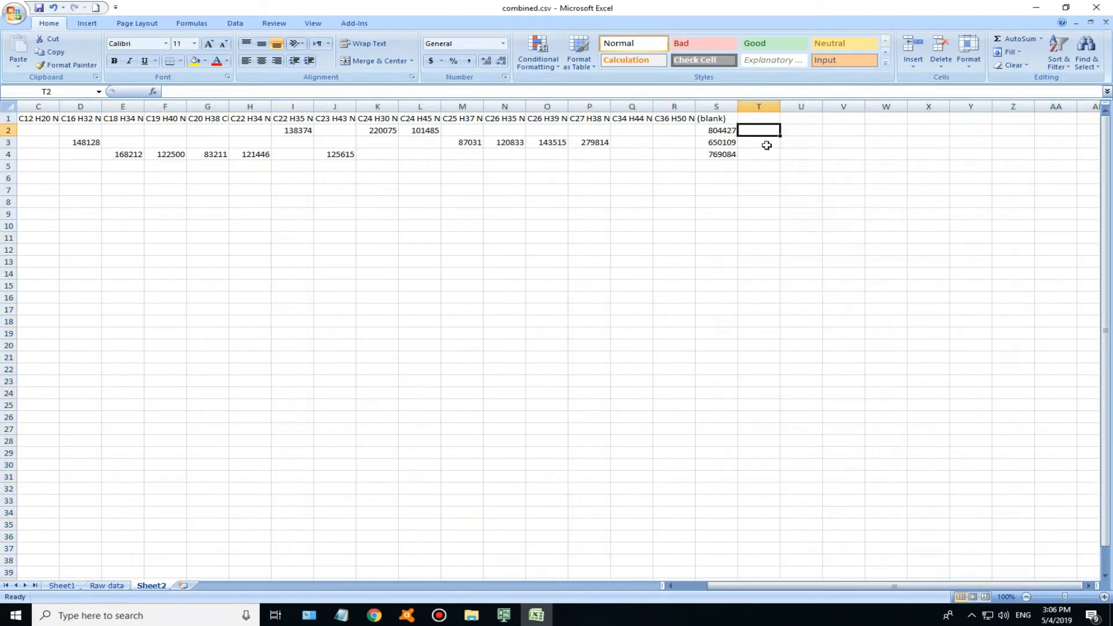
Delete the (blank) column that follows the last compound formula column
{"action": "left_click_drag", "start_coordinate": [830, 585], "coordinate": [643, 588]}
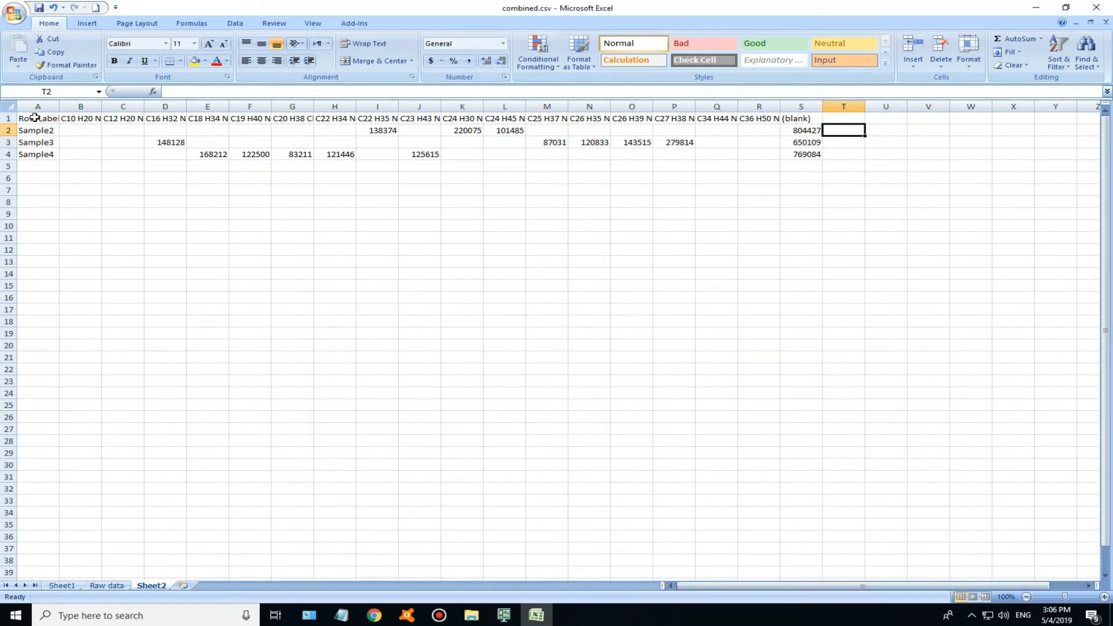
{"action": "mouse_move", "coordinate": [43, 131]}
{"action": "left_mouse_down"}
{"action": "mouse_move", "coordinate": [48, 175]}
{"action": "mouse_move", "coordinate": [50, 152]}
{"action": "left_mouse_up"}
{"action": "left_click_drag", "start_coordinate": [84, 119], "coordinate": [792, 118]}
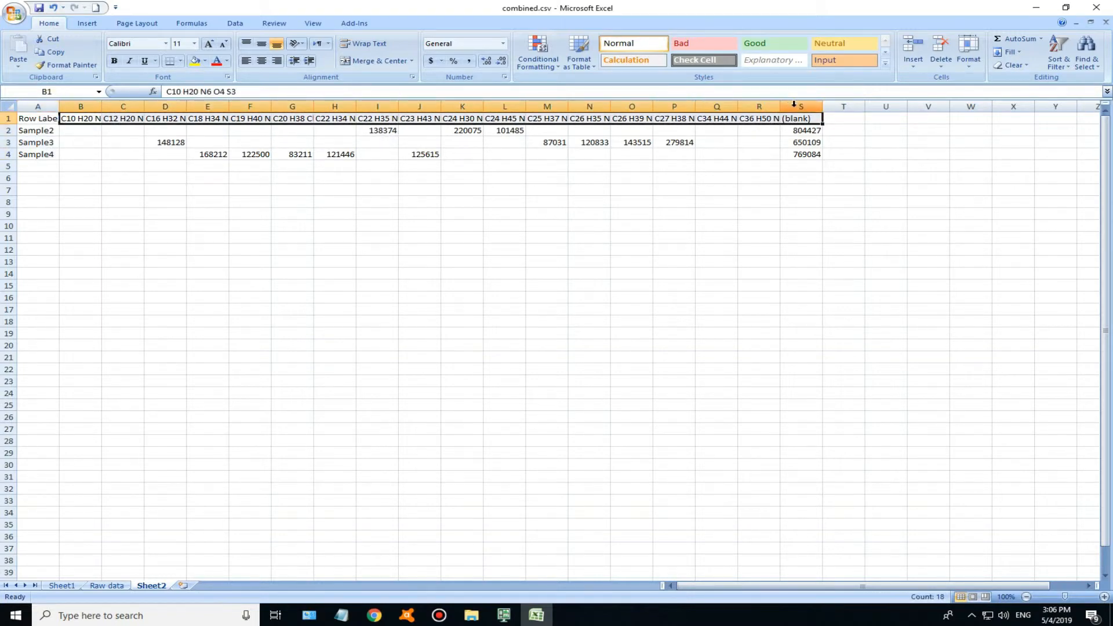
{"action": "left_click", "coordinate": [794, 104]}
{"action": "right_click", "coordinate": [794, 106]}
{"action": "left_click", "coordinate": [833, 180]}
{"action": "left_click", "coordinate": [734, 194]}
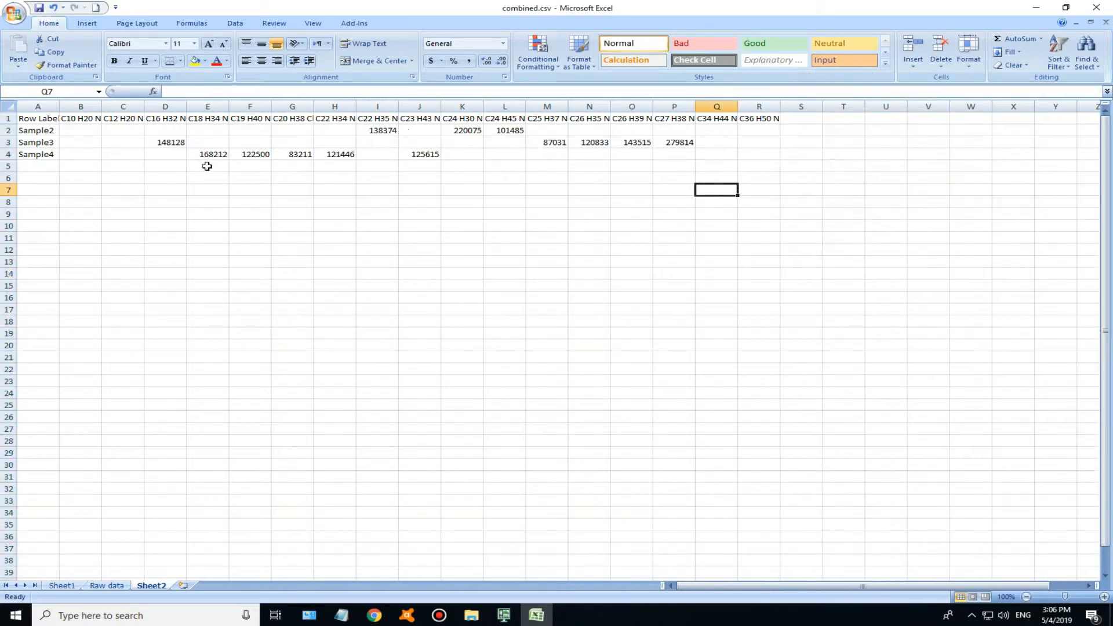
Enter =SUM(B2:R2) in cell S2 and fill the formula down to S4 for all three samples
{"action": "left_click", "coordinate": [801, 128]}
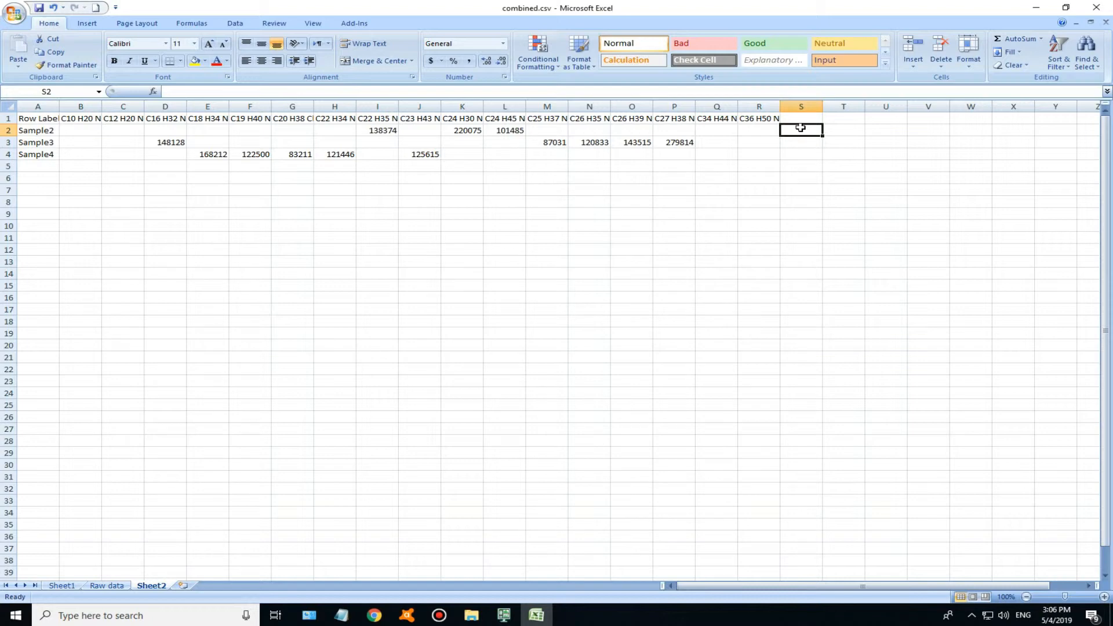
{"action": "type", "text": "=su"}
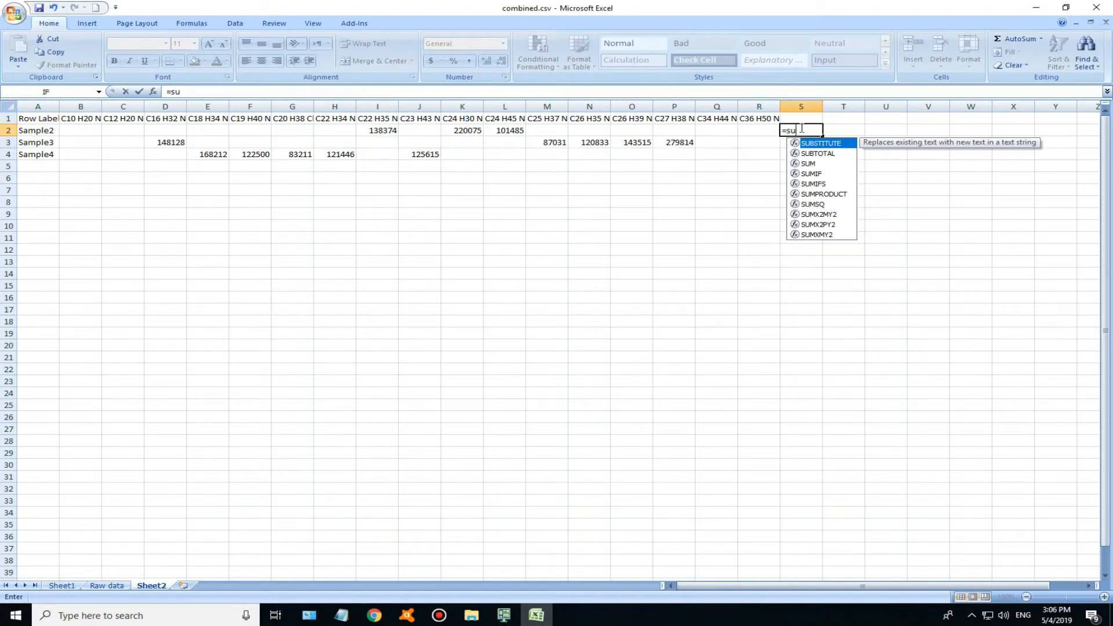
{"action": "type", "text": "m("}
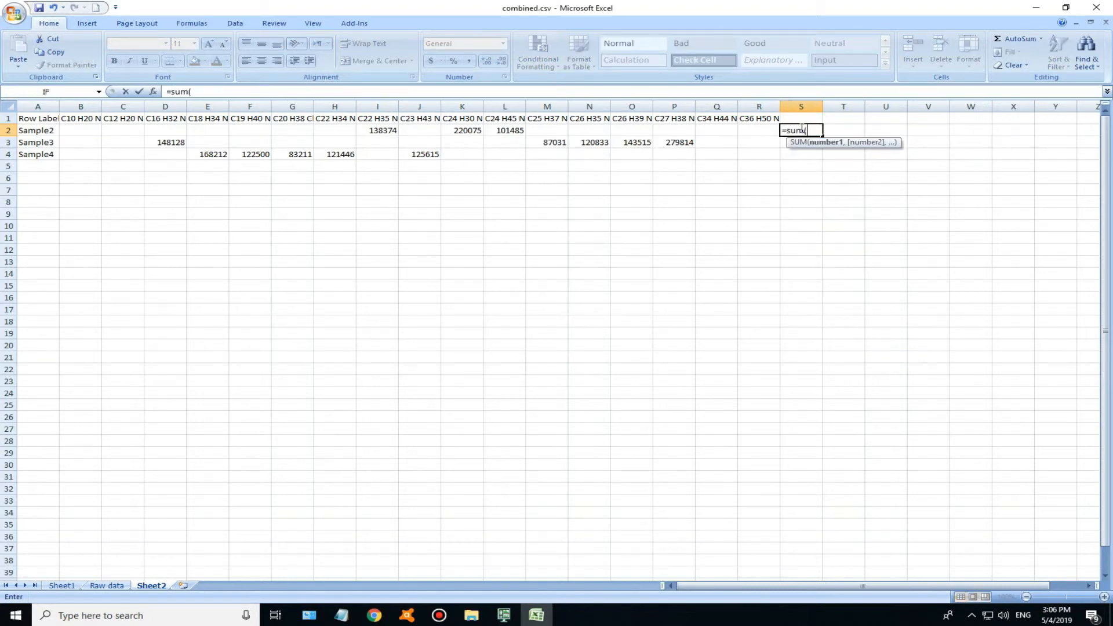
{"action": "left_click", "coordinate": [757, 134]}
{"action": "left_click_drag", "start_coordinate": [757, 134], "coordinate": [77, 129]}
{"action": "key", "text": "Return"}
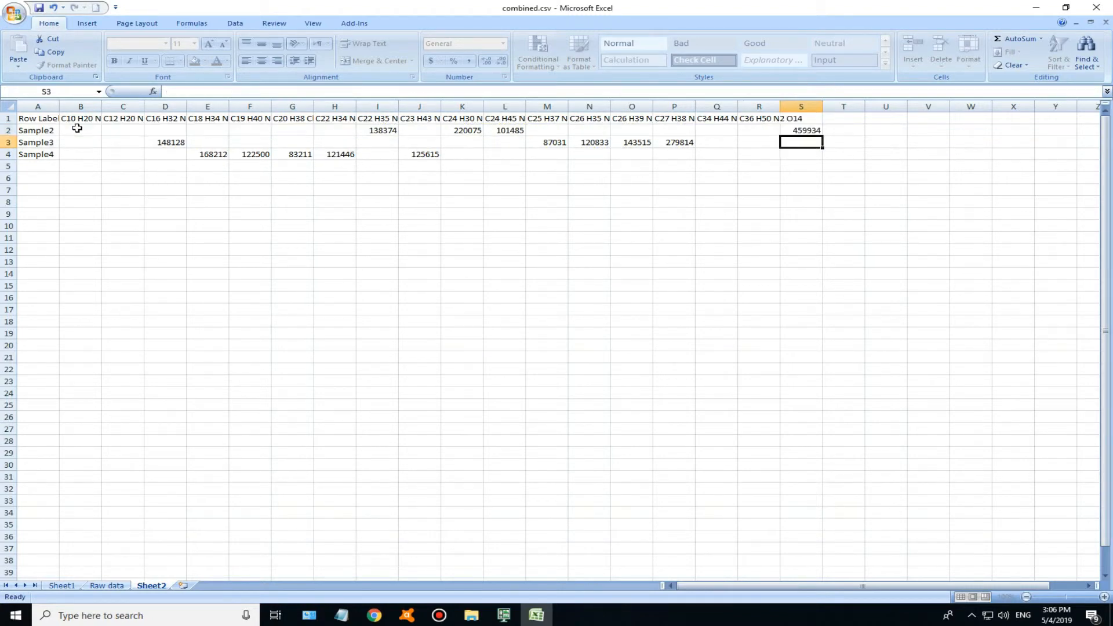
{"action": "left_click", "coordinate": [812, 134]}
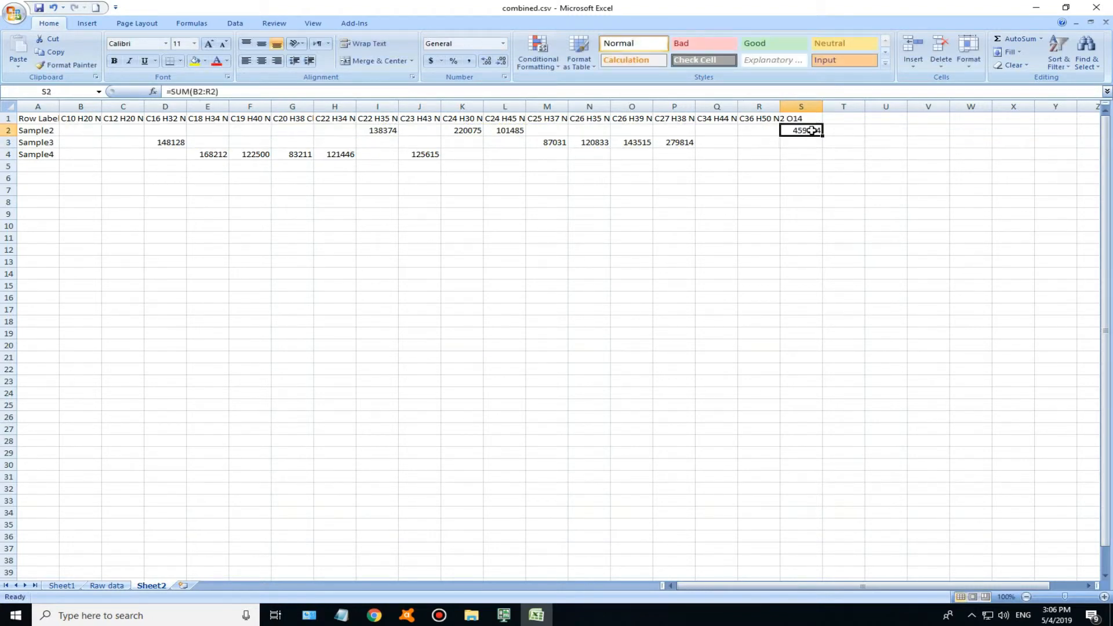
{"action": "left_click_drag", "start_coordinate": [821, 135], "coordinate": [830, 158]}
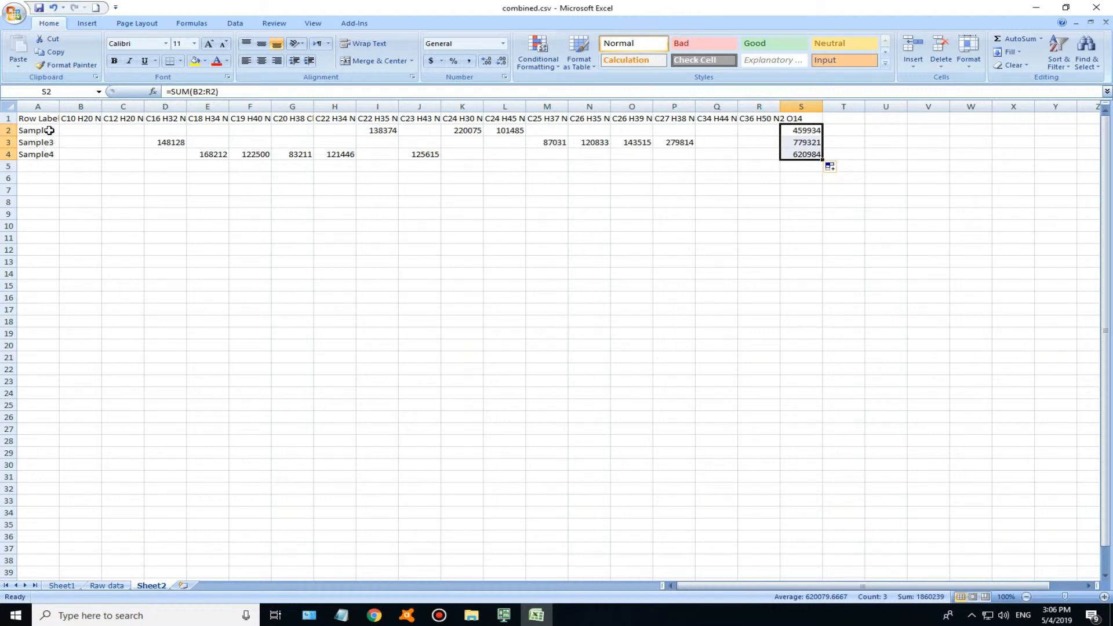
Copy the three sample names from A2:A4 into A5:A7 directly below the table
{"action": "left_click_drag", "start_coordinate": [45, 129], "coordinate": [44, 153]}
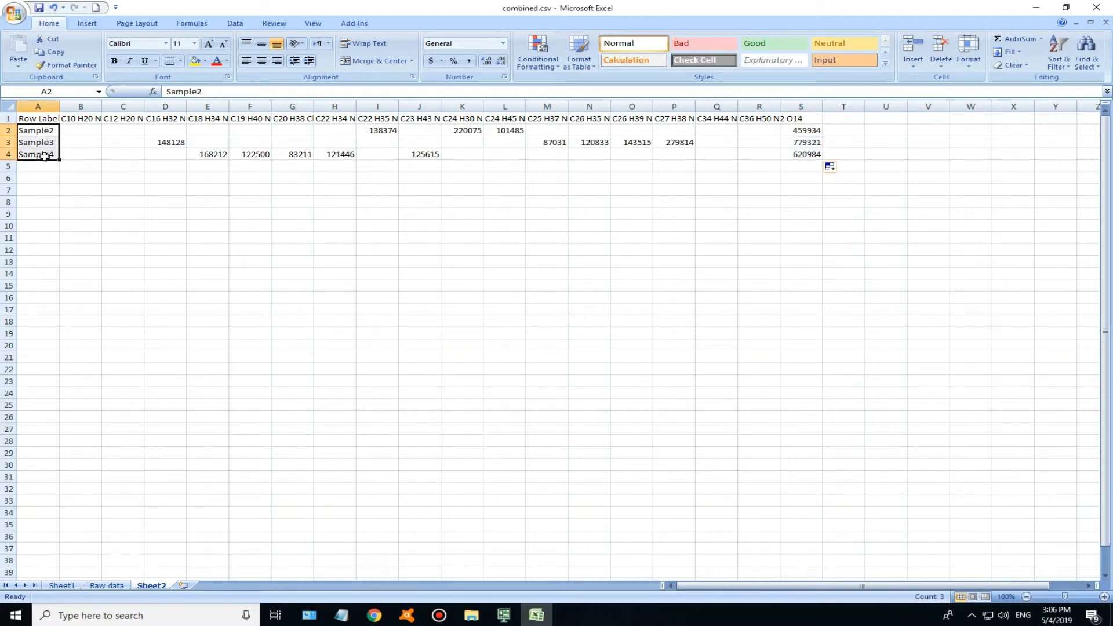
{"action": "key", "text": "ctrl+c"}
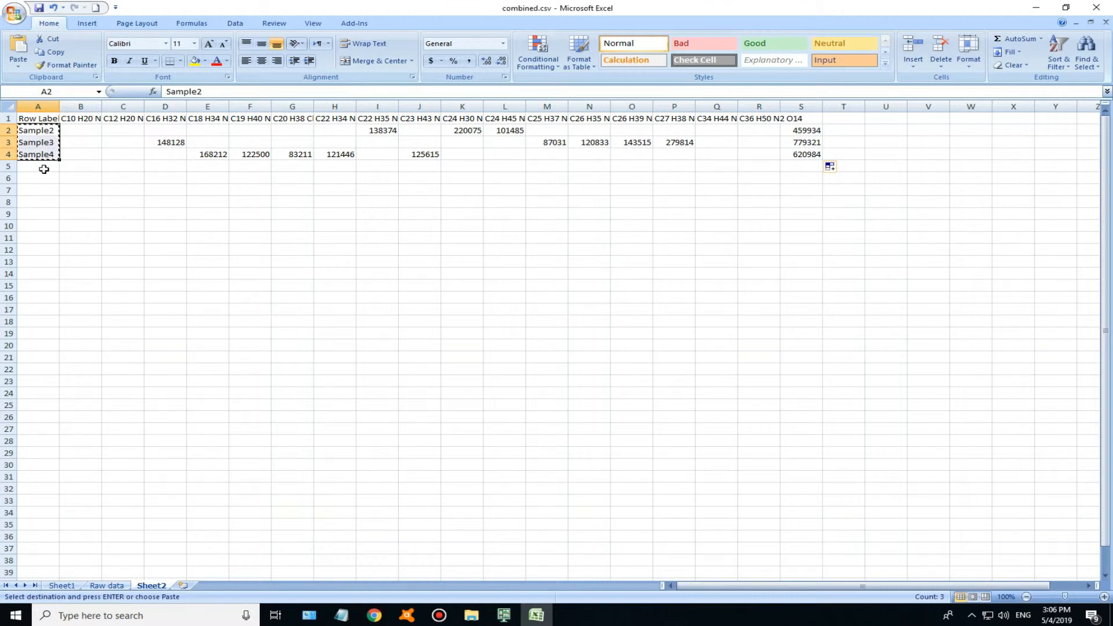
{"action": "left_click", "coordinate": [44, 168]}
{"action": "key", "text": "ctrl+v"}
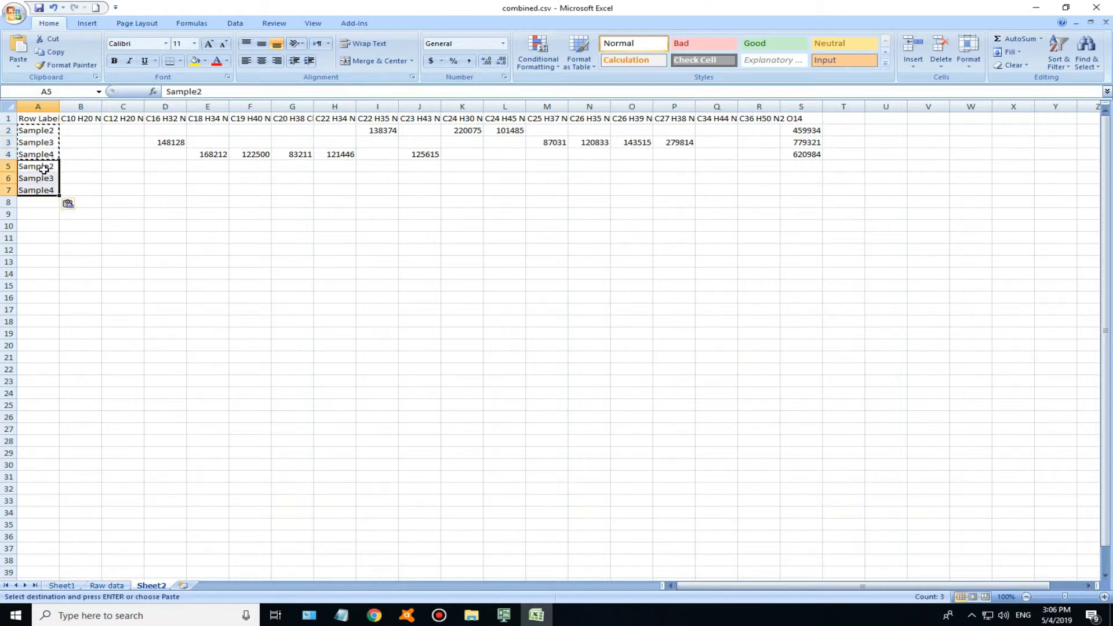
Enter =B2/$S2*100 in cell B5 and fill the formula across to column S and down to row 7
{"action": "left_click", "coordinate": [65, 166]}
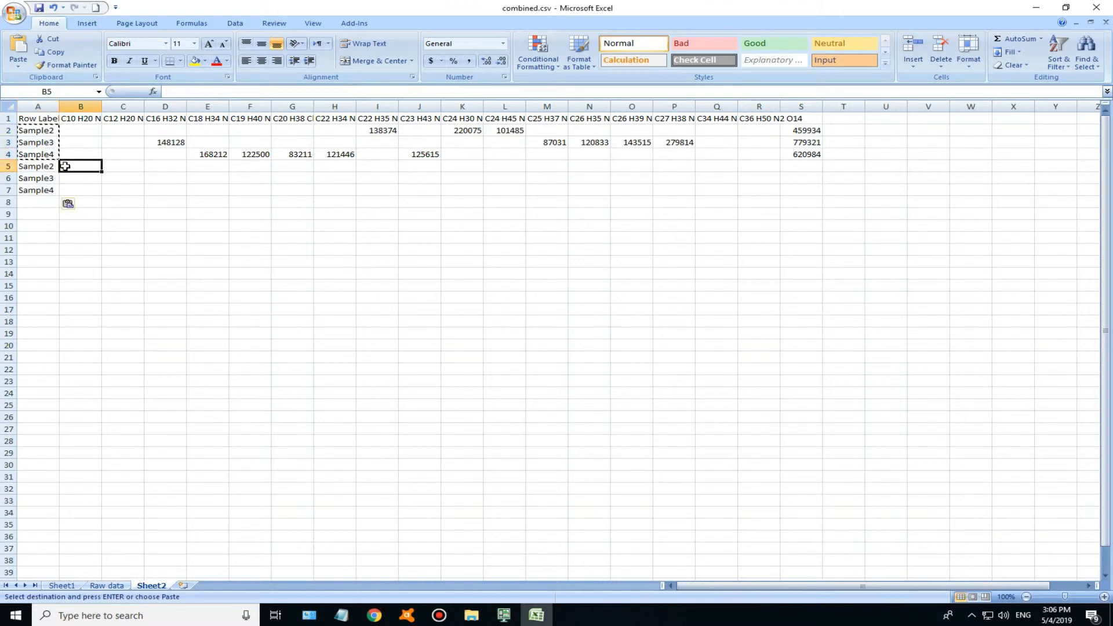
{"action": "type", "text": "="}
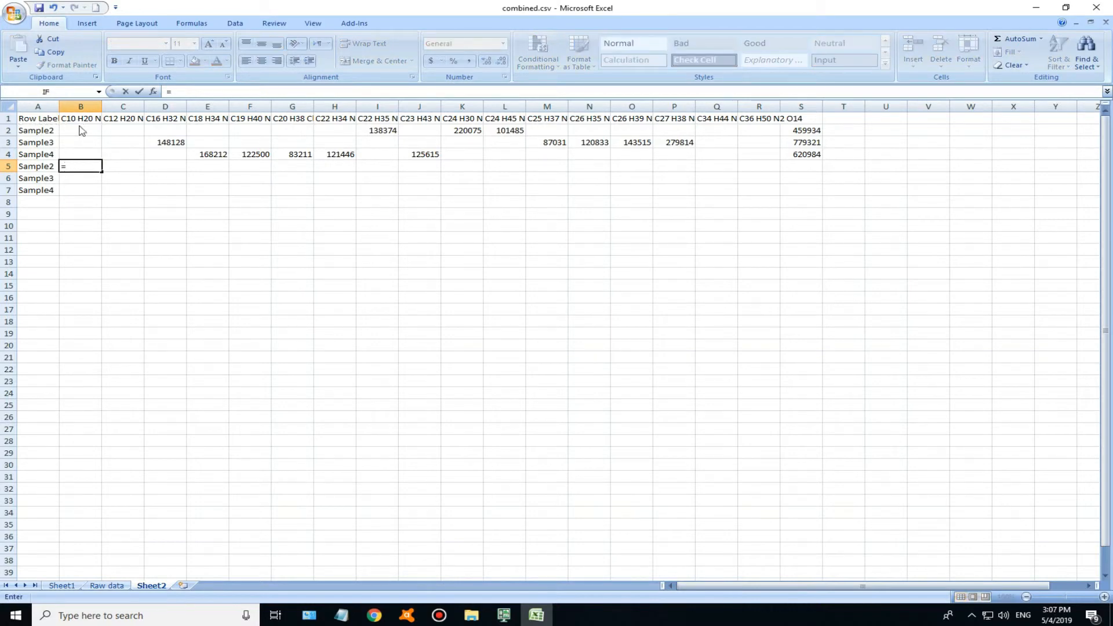
{"action": "left_click", "coordinate": [78, 129]}
{"action": "type", "text": "/"}
{"action": "left_click", "coordinate": [809, 130]}
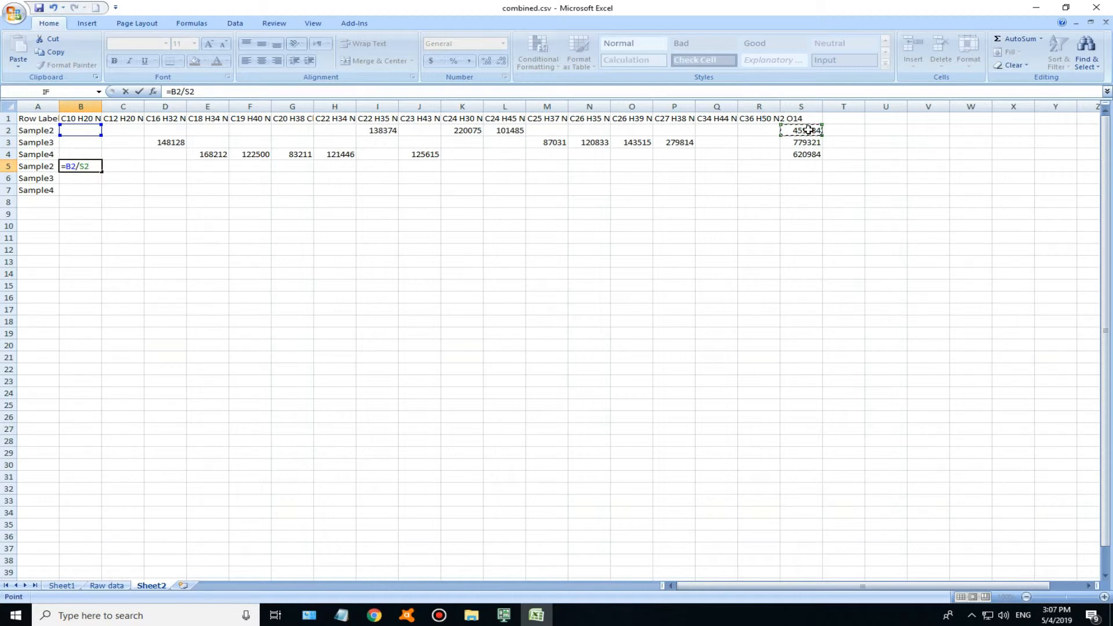
{"action": "type", "text": "*"}
{"action": "type", "text": "$"}
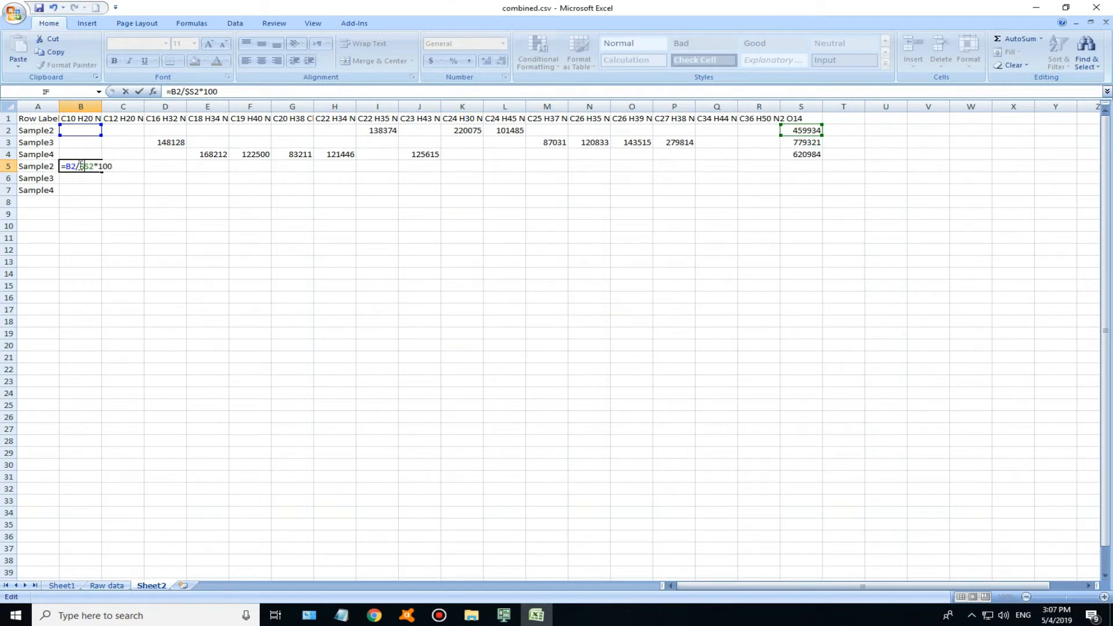
{"action": "key", "text": "Return"}
{"action": "left_click", "coordinate": [78, 165]}
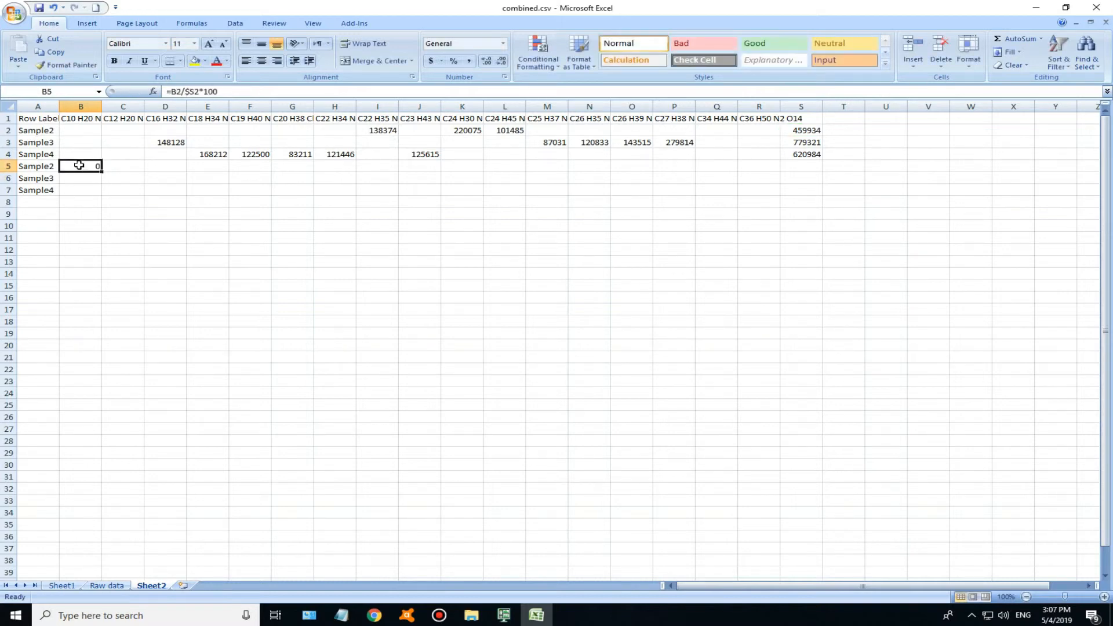
{"action": "left_click_drag", "start_coordinate": [102, 172], "coordinate": [834, 200]}
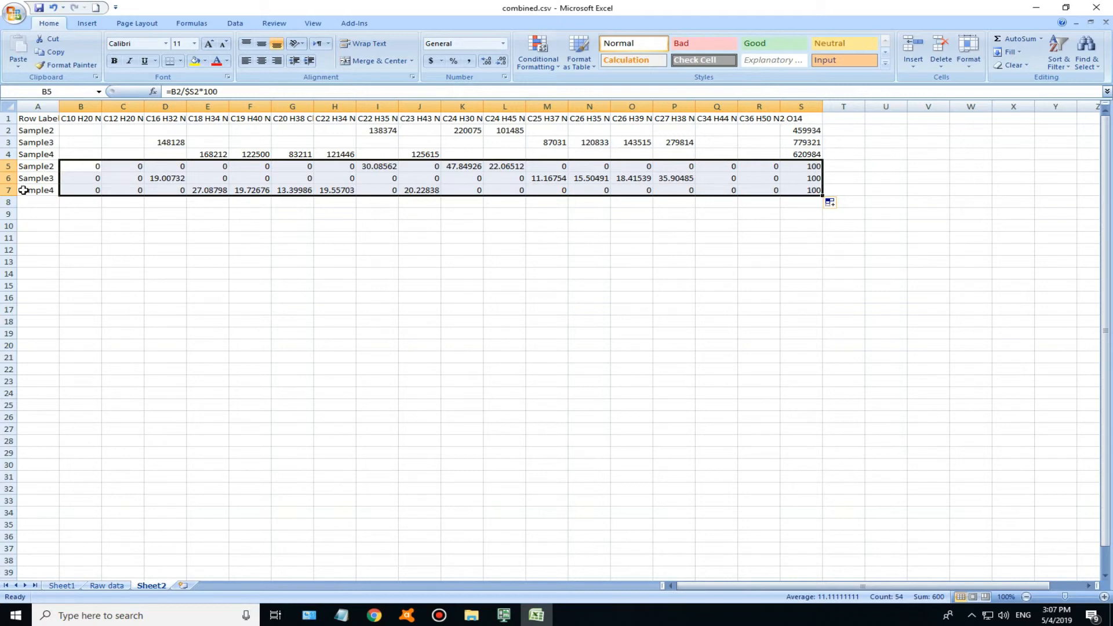
Copy the whole sheet and paste it over itself as values only to replace all formulas
{"action": "left_click", "coordinate": [796, 105]}
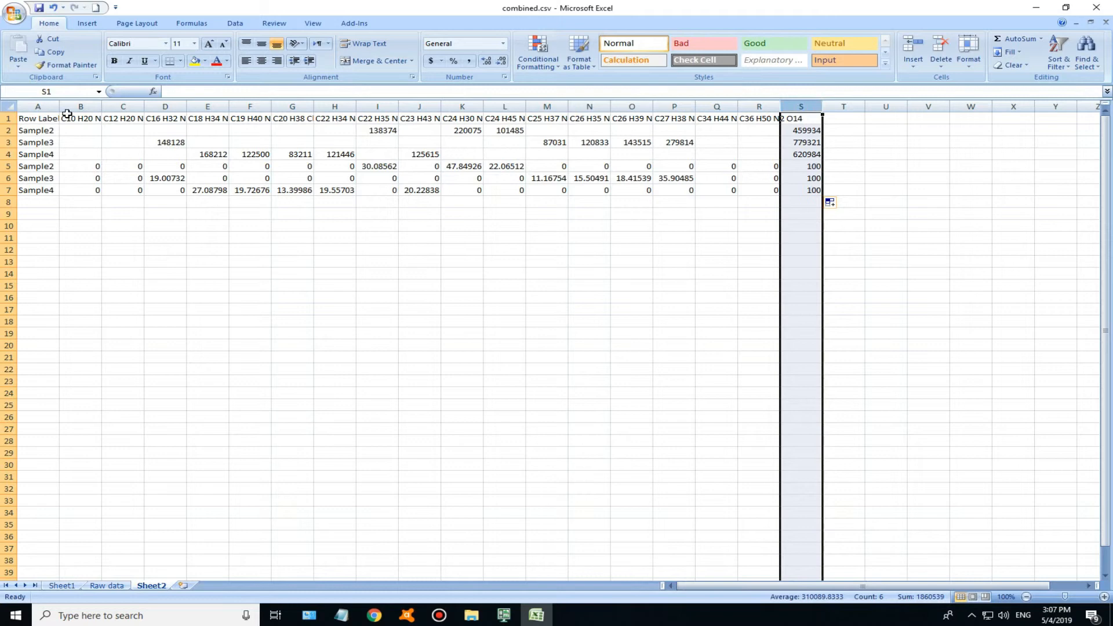
{"action": "left_click", "coordinate": [5, 105]}
{"action": "right_click", "coordinate": [7, 108]}
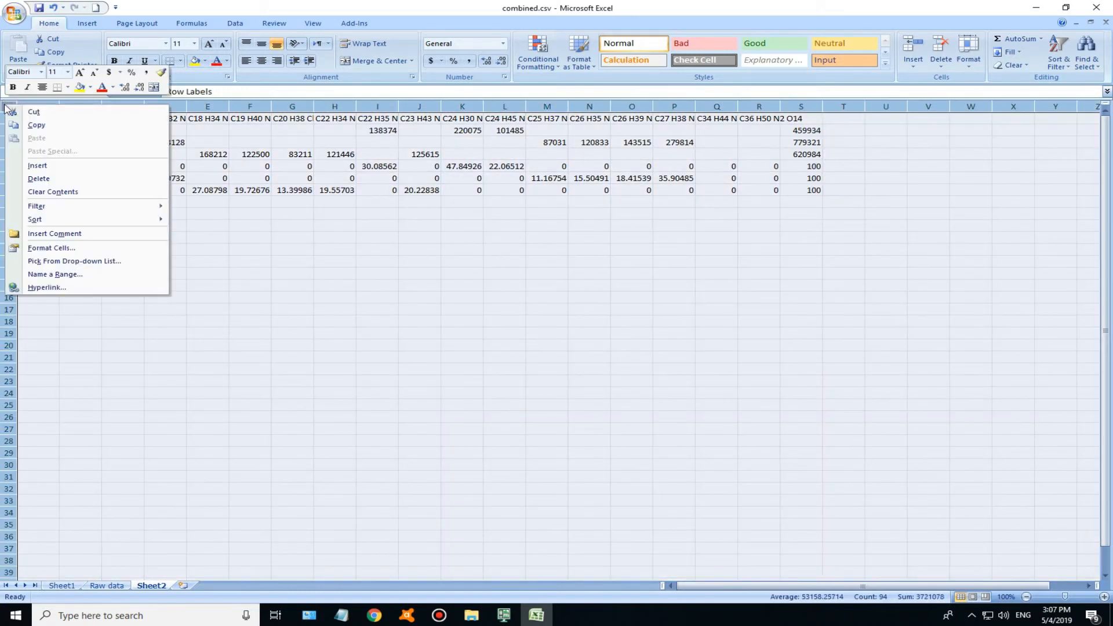
{"action": "left_click", "coordinate": [37, 127]}
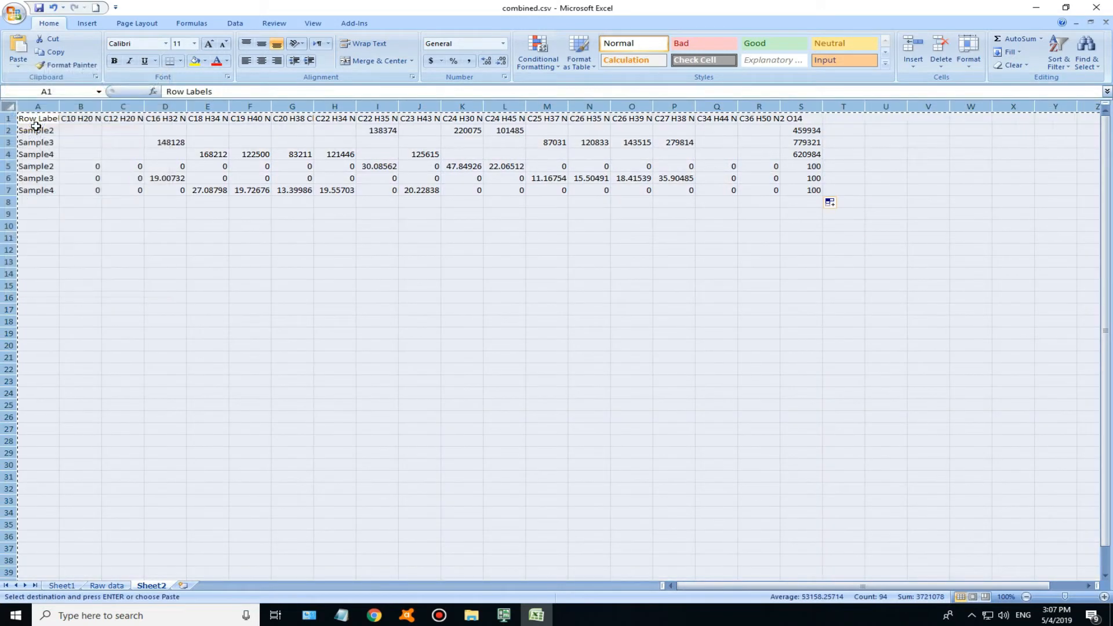
{"action": "right_click", "coordinate": [10, 108]}
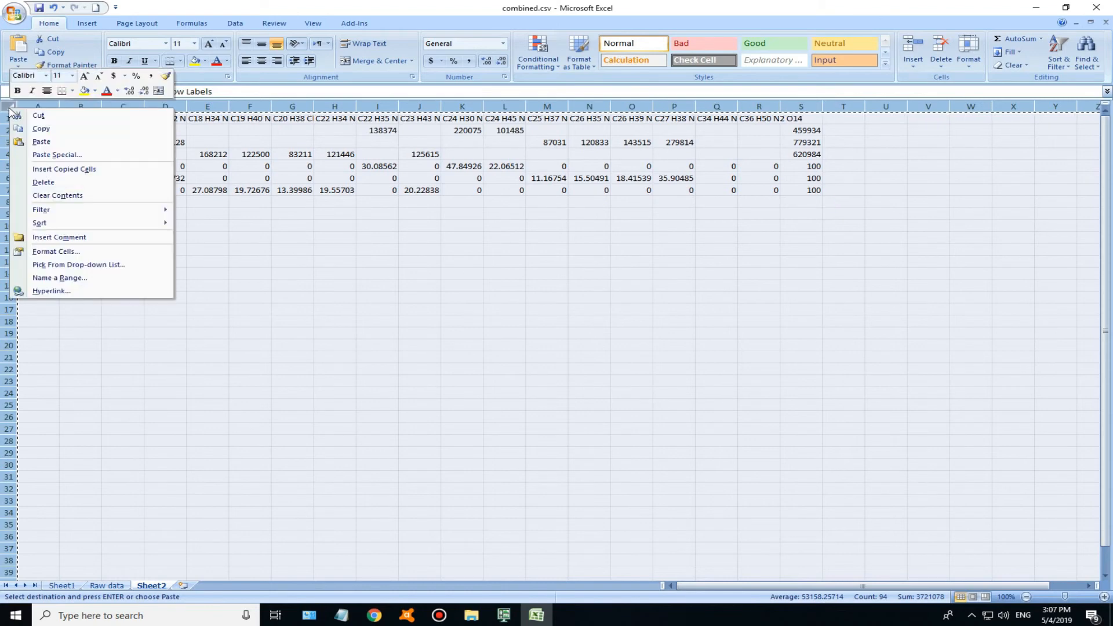
{"action": "left_click", "coordinate": [53, 154]}
{"action": "left_click", "coordinate": [16, 109]}
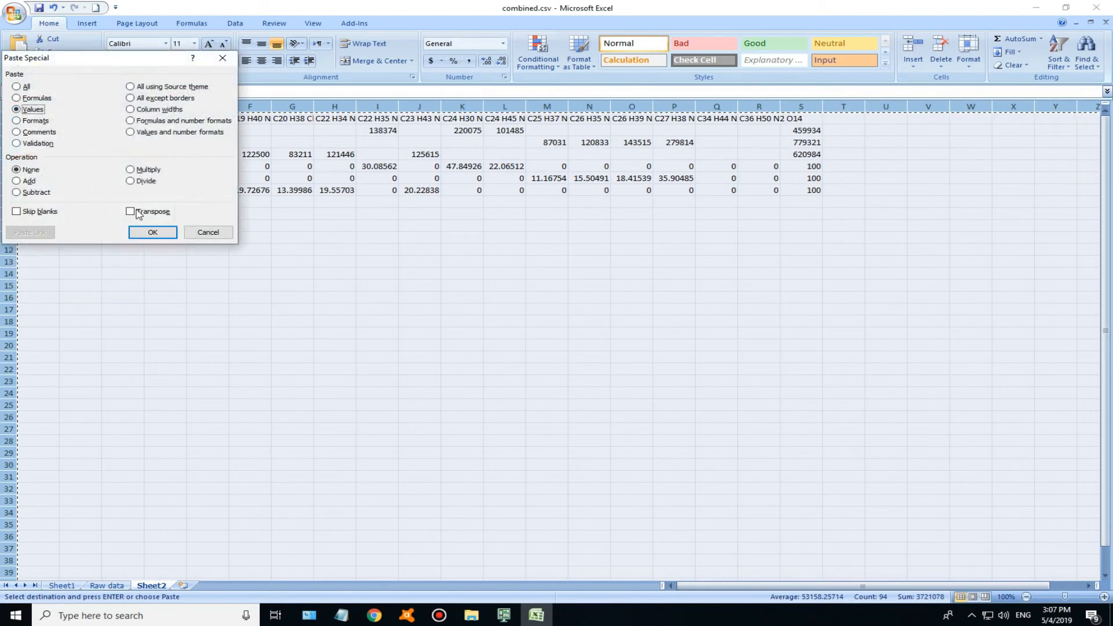
{"action": "left_click", "coordinate": [152, 232]}
{"action": "left_click", "coordinate": [249, 269]}
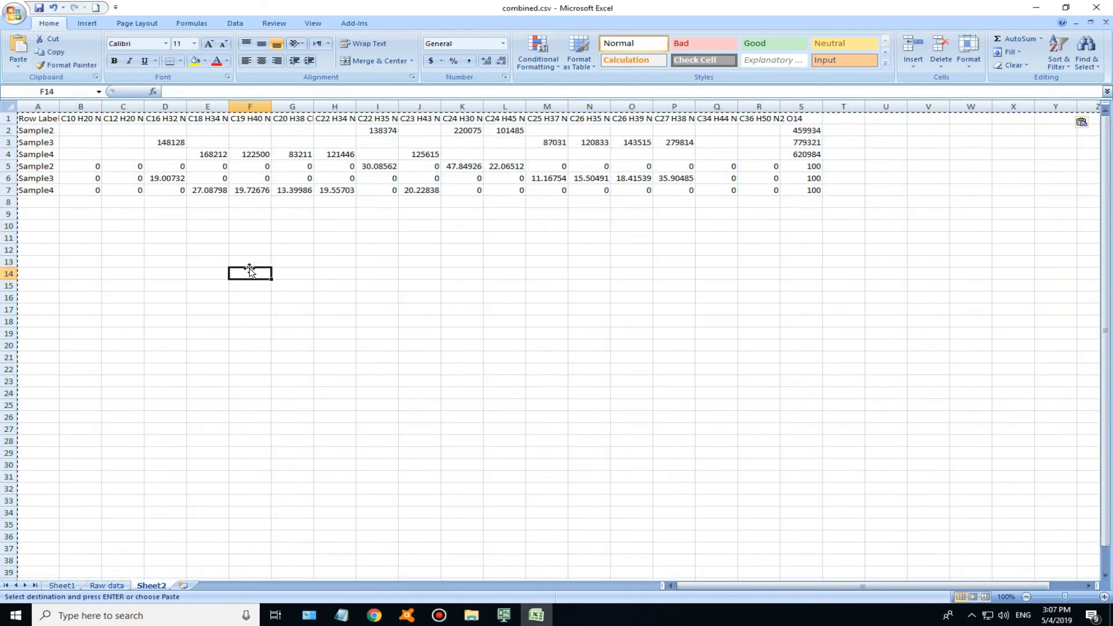
Delete column S containing the abundance totals
{"action": "left_click", "coordinate": [805, 107]}
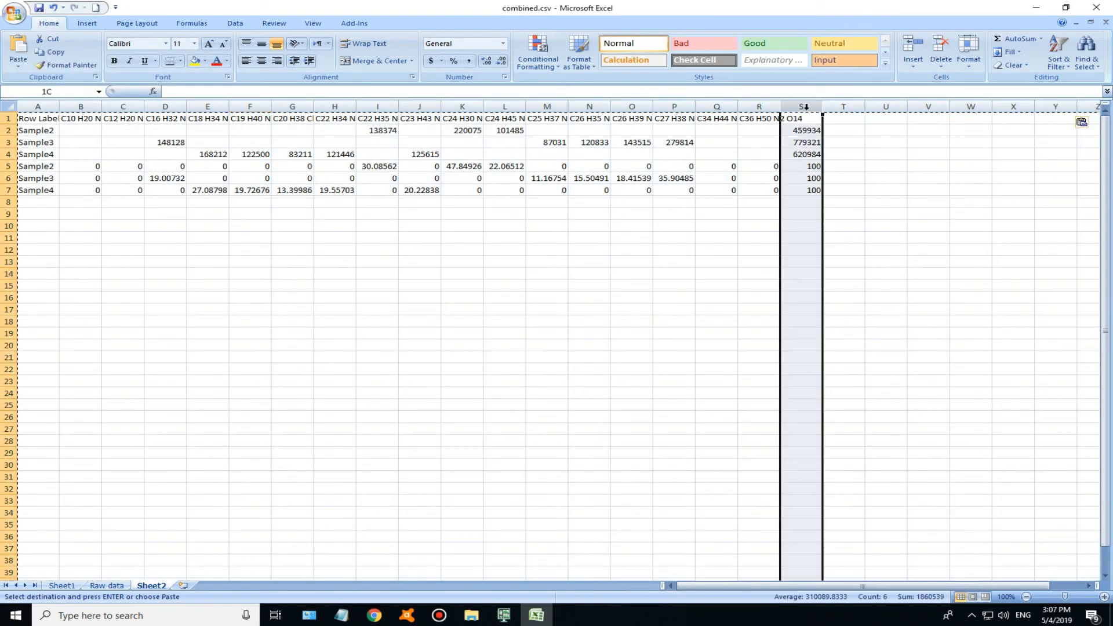
{"action": "right_click", "coordinate": [806, 107]}
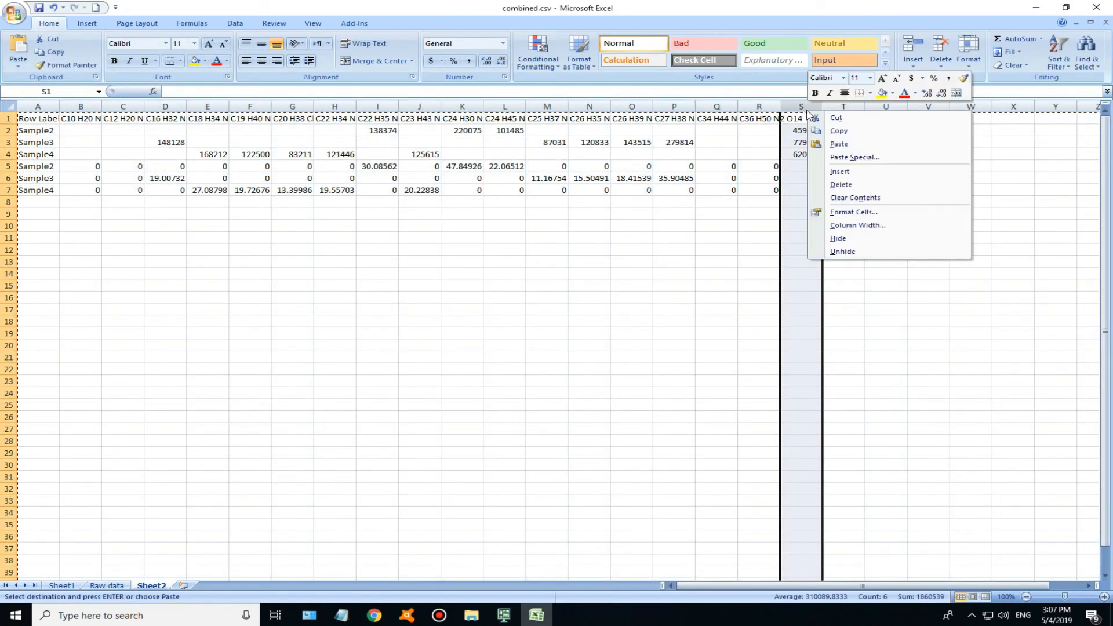
{"action": "left_click", "coordinate": [855, 186]}
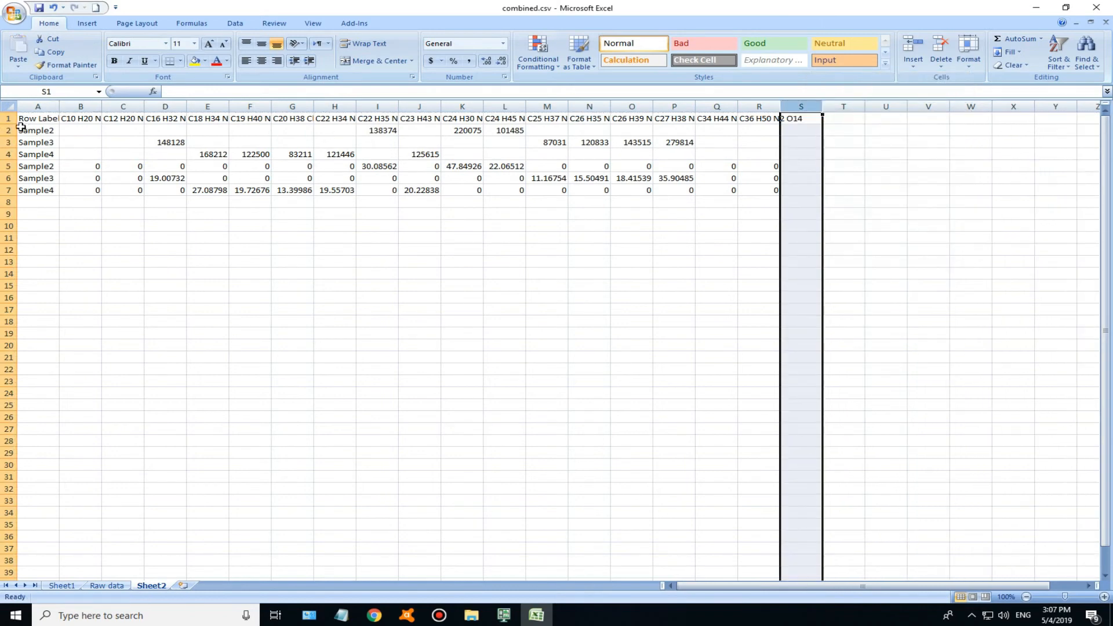
Delete rows 2 to 4 with the original abundance values, keeping the percentage rows
{"action": "left_click_drag", "start_coordinate": [11, 133], "coordinate": [10, 155]}
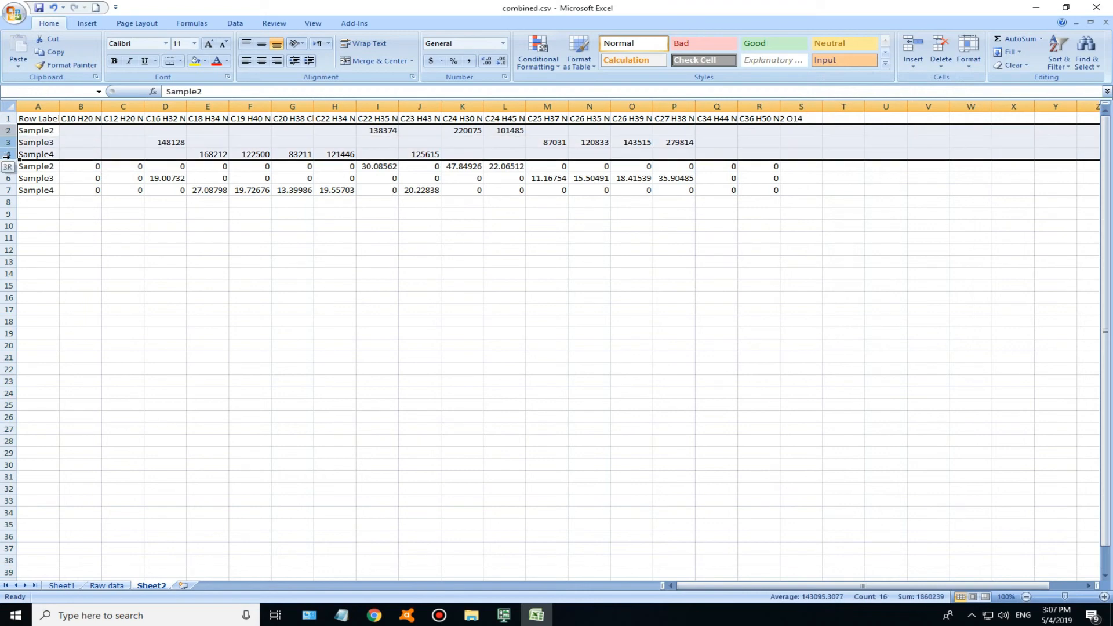
{"action": "right_click", "coordinate": [10, 155]}
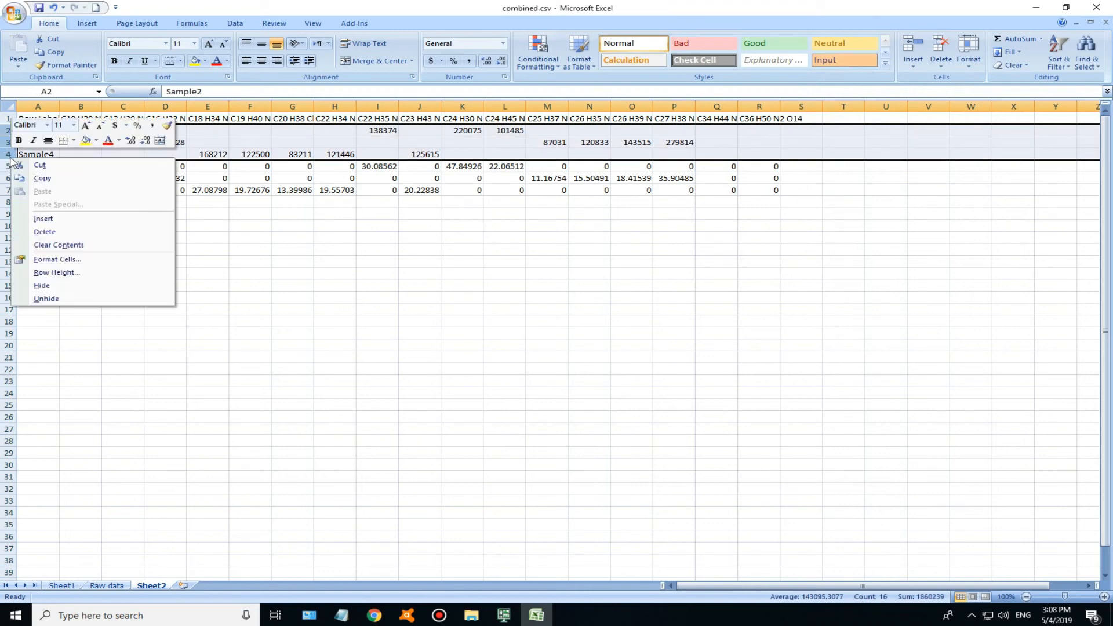
{"action": "left_click", "coordinate": [73, 233]}
{"action": "left_click", "coordinate": [231, 203]}
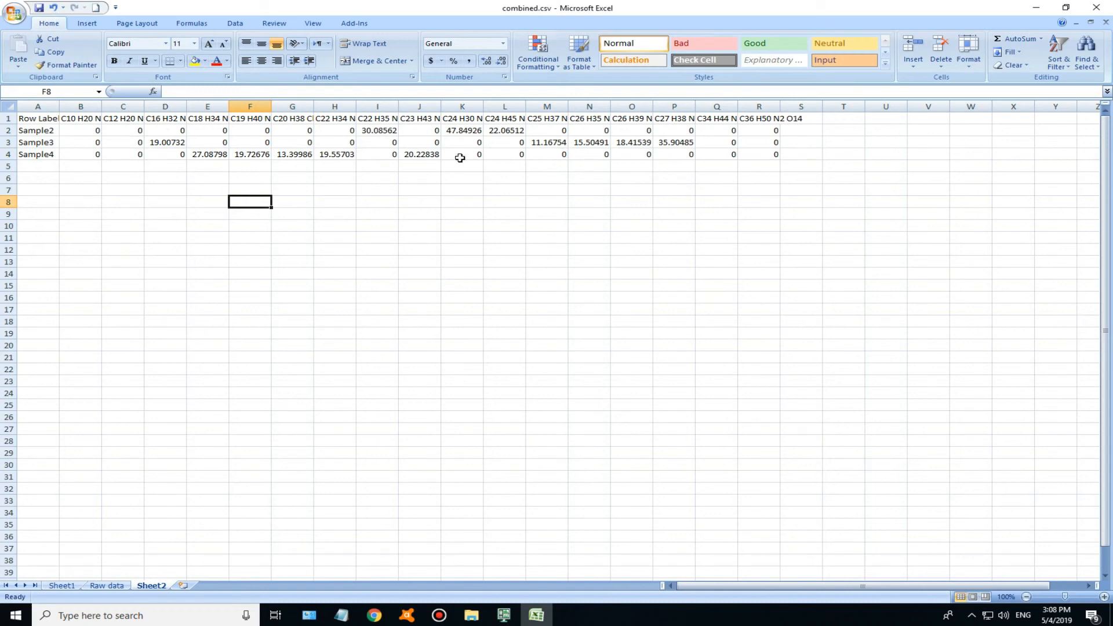
{"action": "left_click_drag", "start_coordinate": [28, 131], "coordinate": [32, 155]}
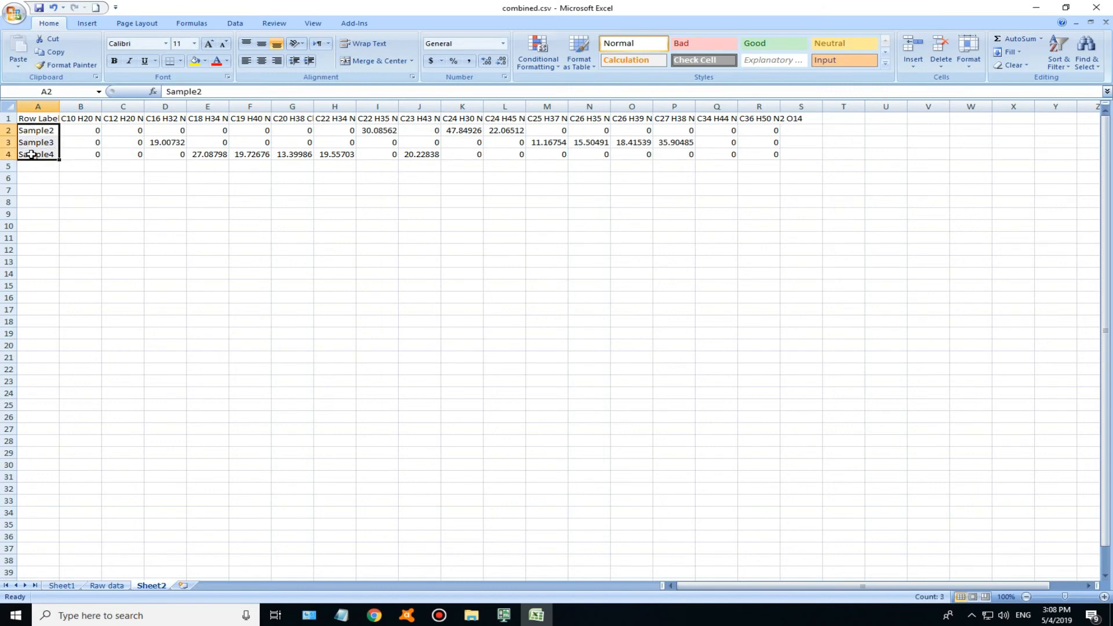
{"action": "left_click_drag", "start_coordinate": [81, 118], "coordinate": [752, 116]}
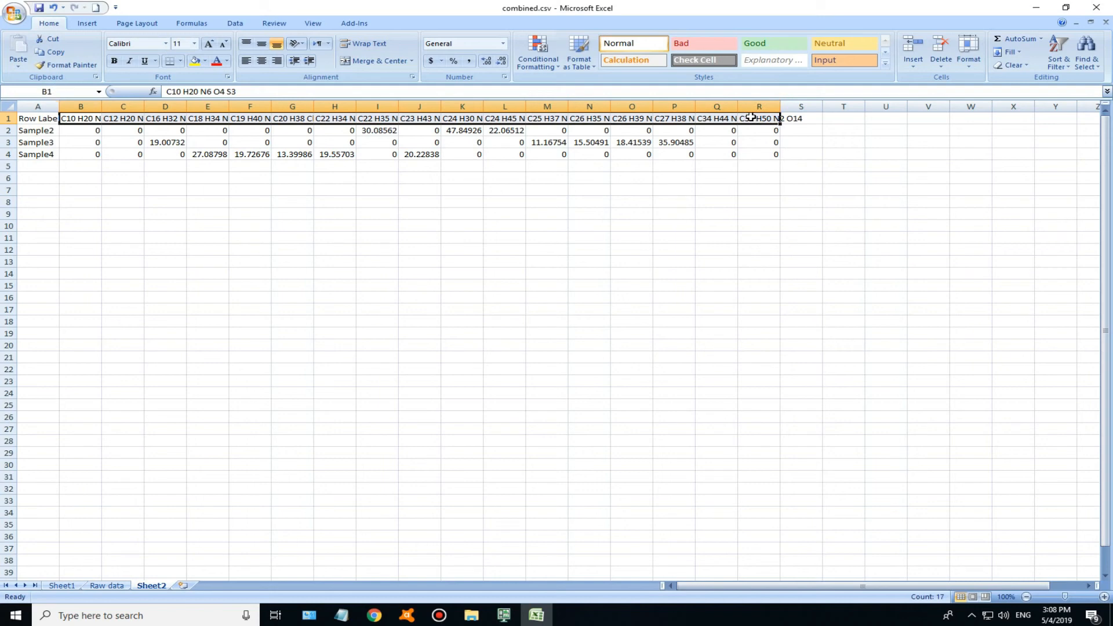